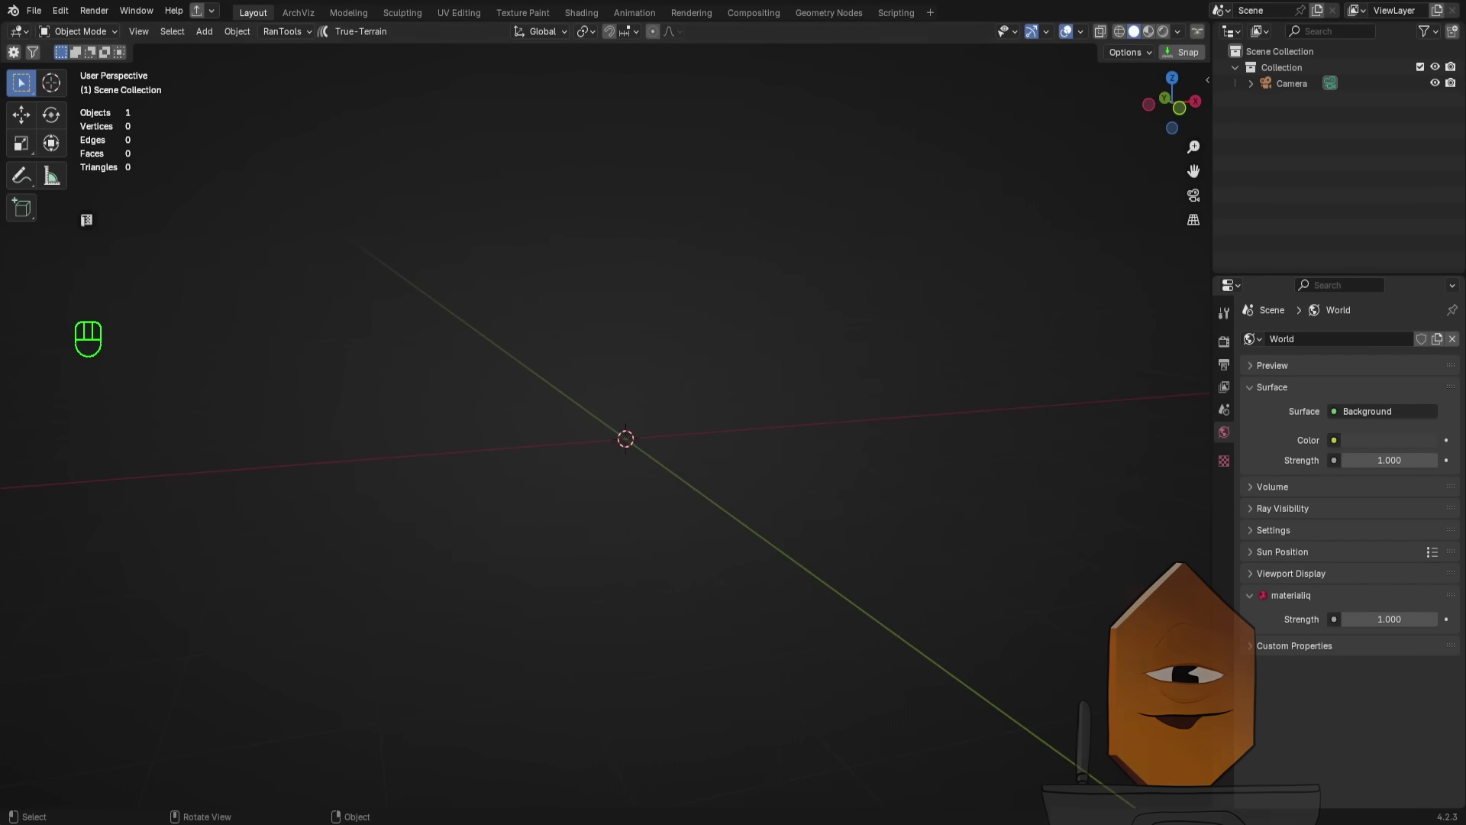
Step: Add a UV sphere and move it to the left
key("shift+a")
mouse_move(405, 464)
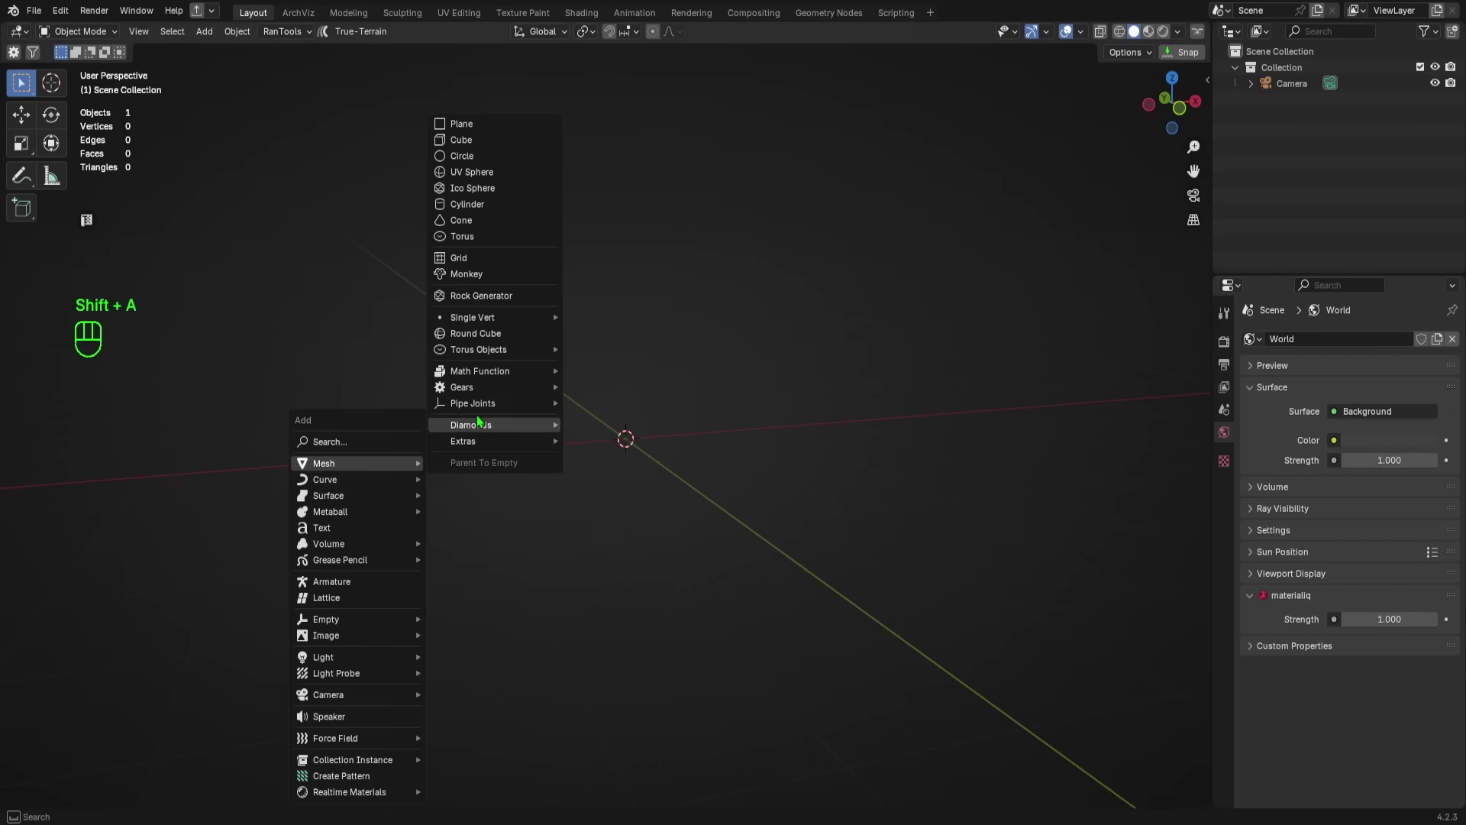
left_click(479, 171)
key("g")
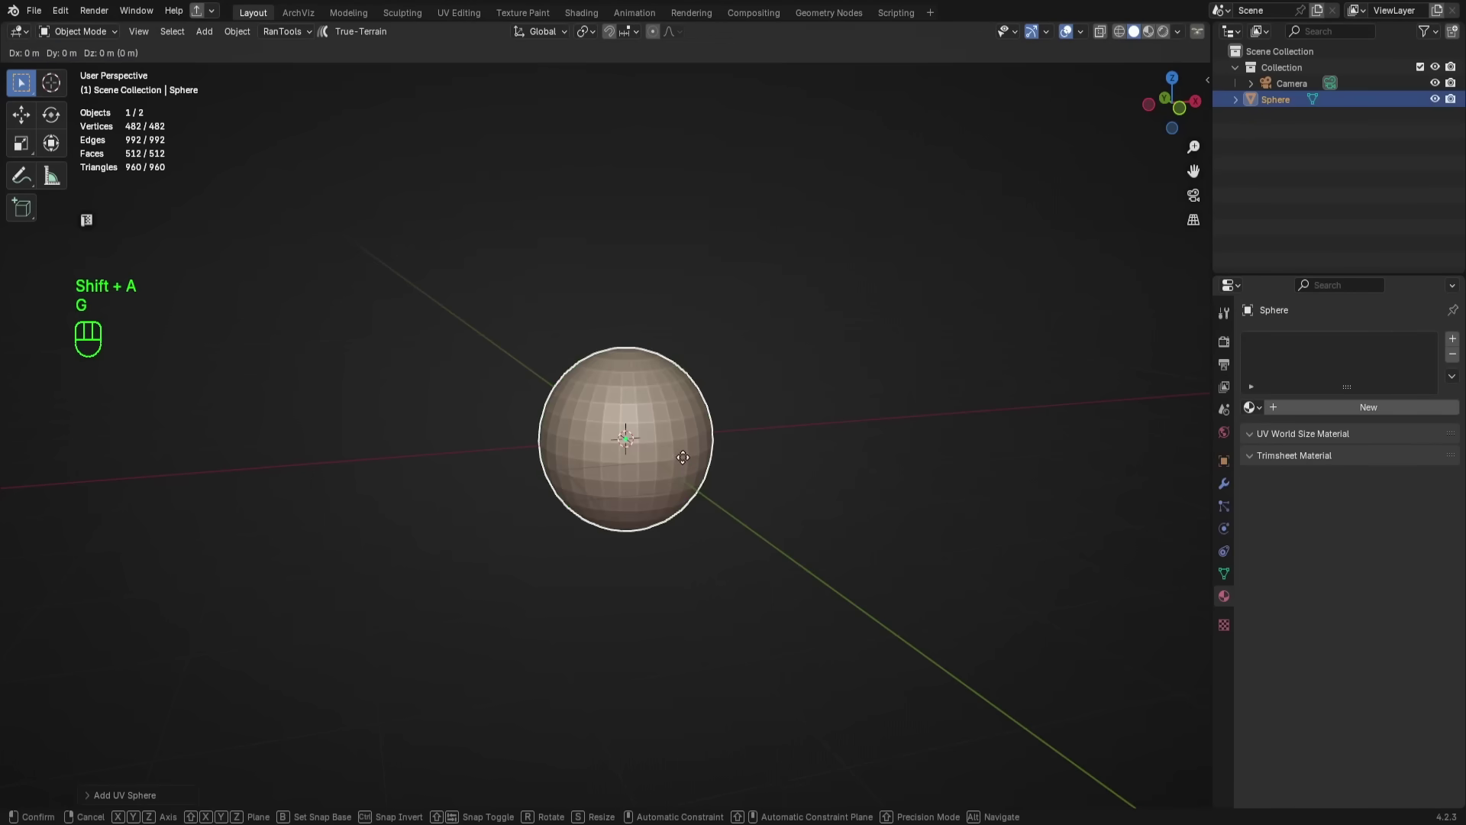
left_click(481, 478)
Step: Add a cube and move it to the right along the X axis
key("shift+a")
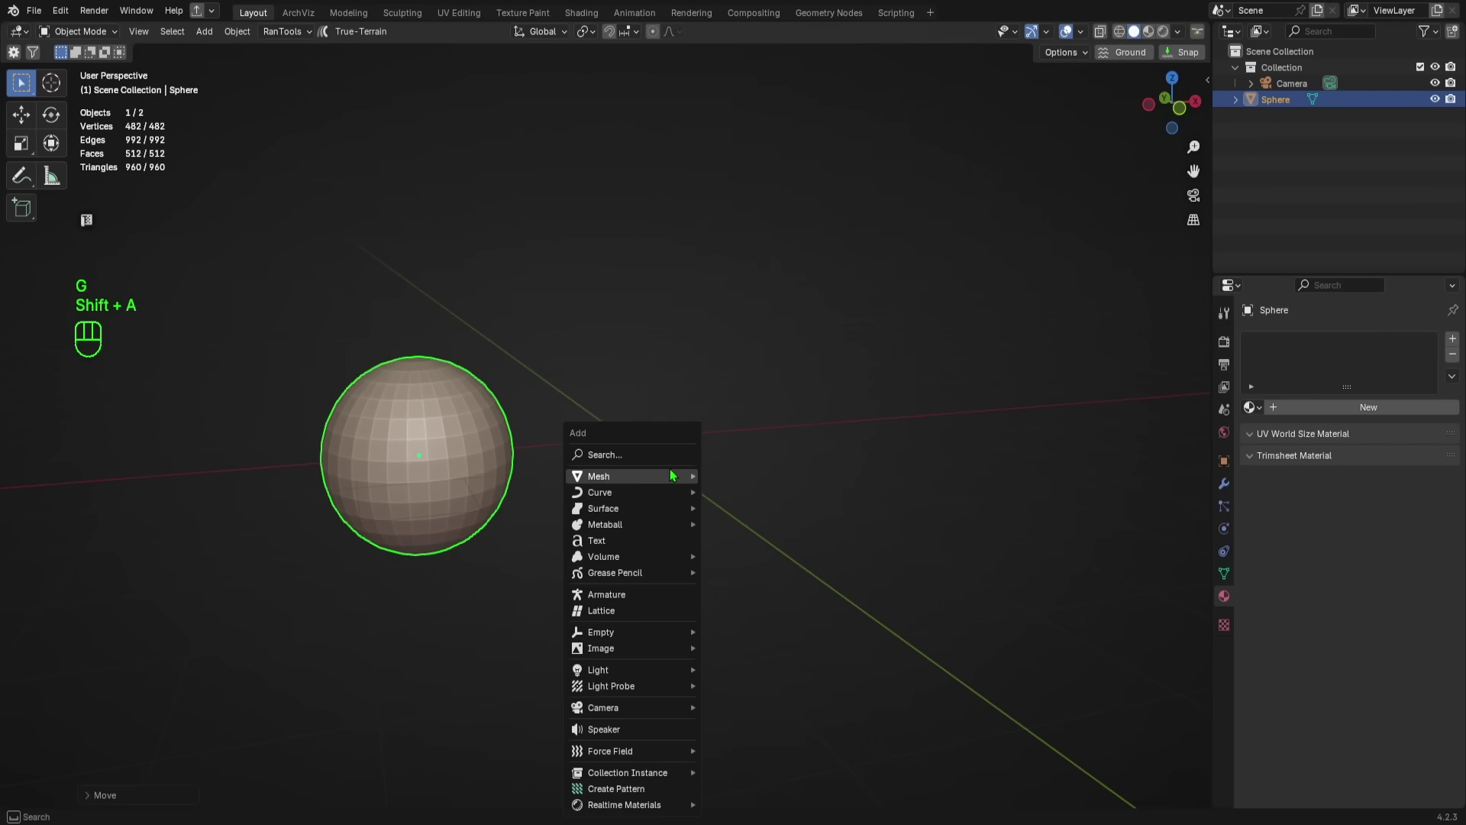
mouse_move(672, 476)
left_click(795, 156)
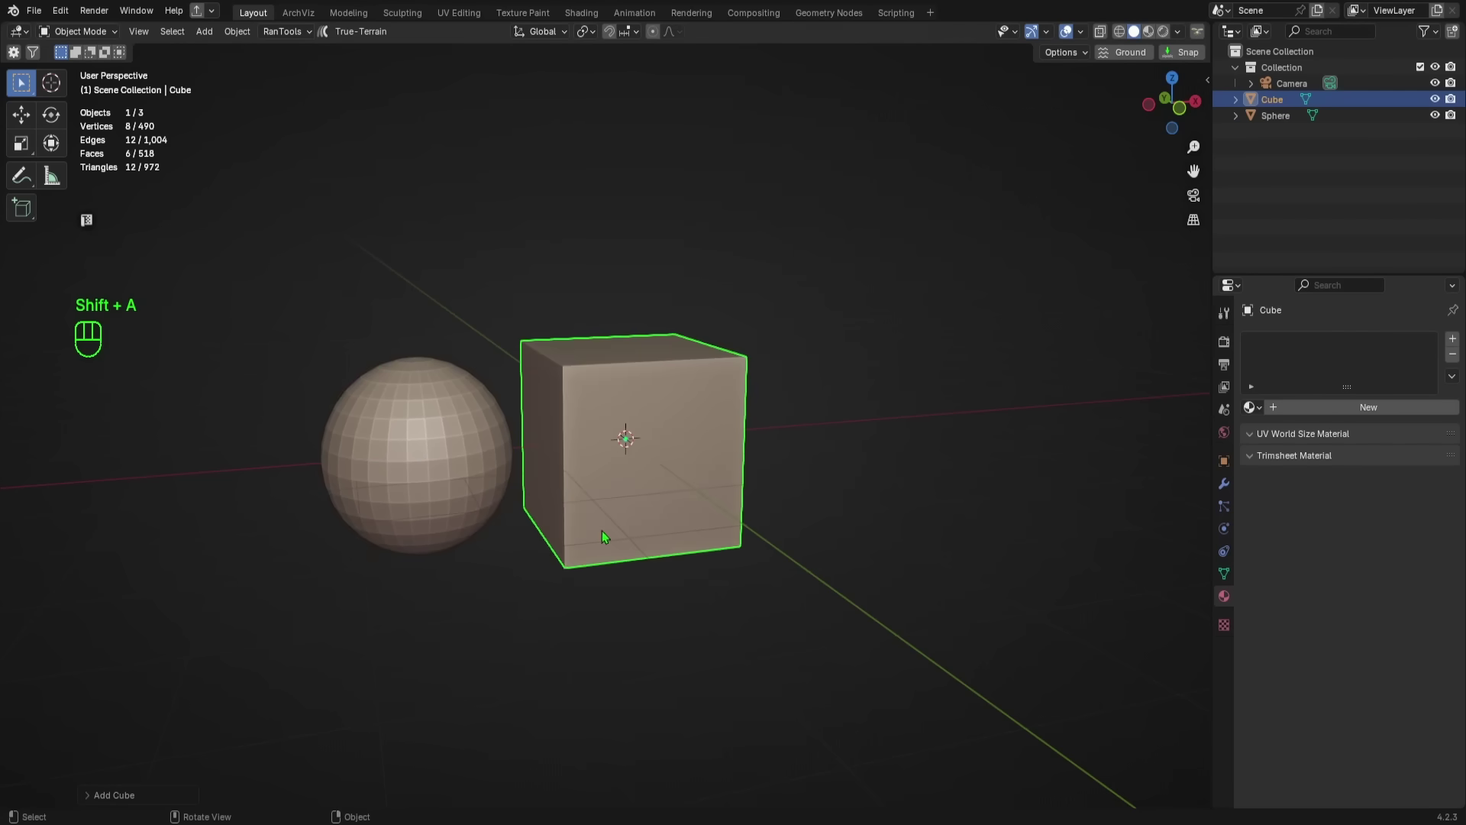
key("g")
key("x")
left_click(807, 529)
Step: Give the cube a Bevel modifier with amount 0.05 and apply it
left_click(669, 601)
left_click(913, 521)
left_click(1221, 486)
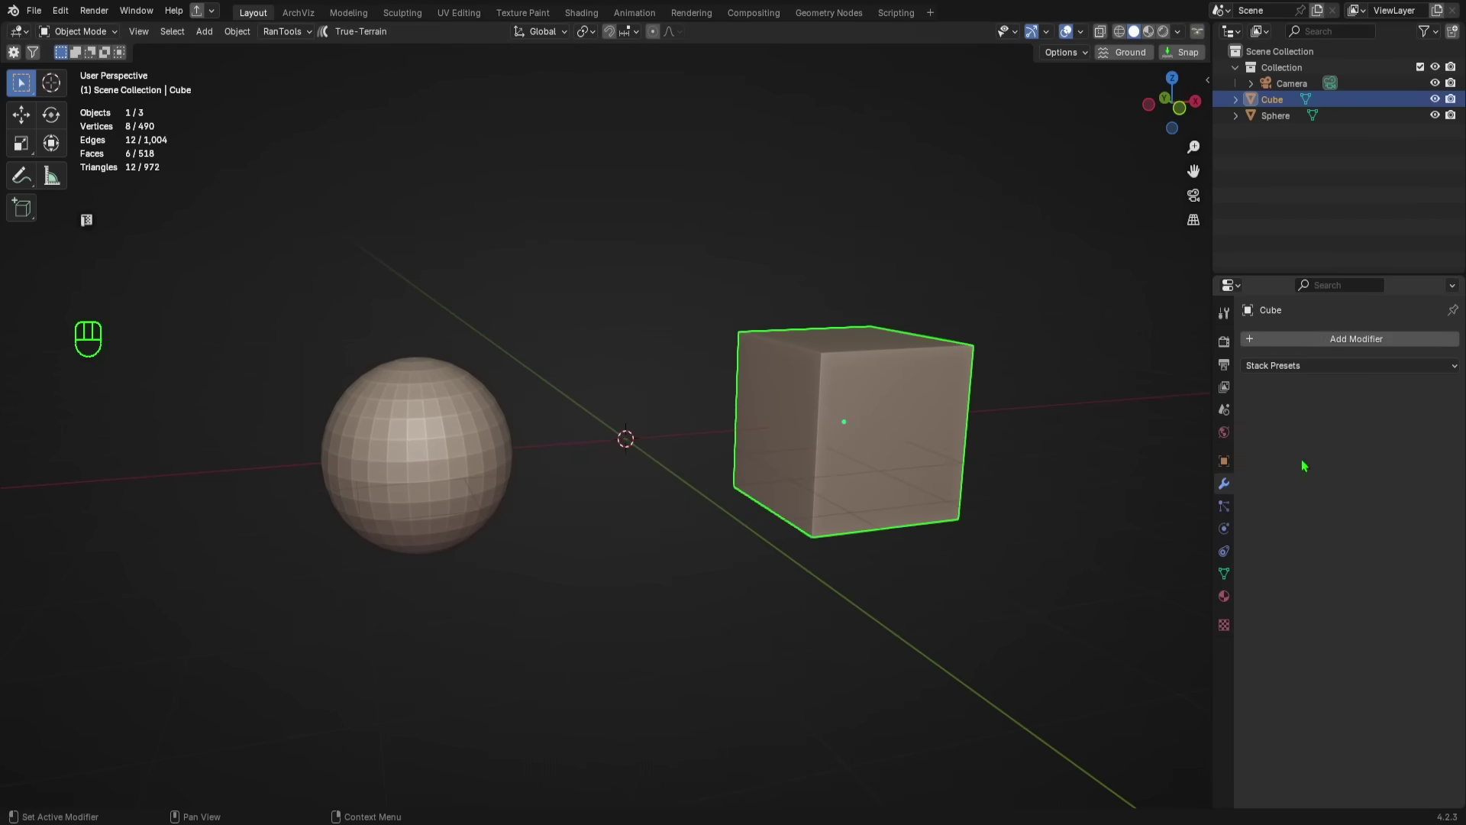
left_click(1368, 336)
left_click(1235, 363)
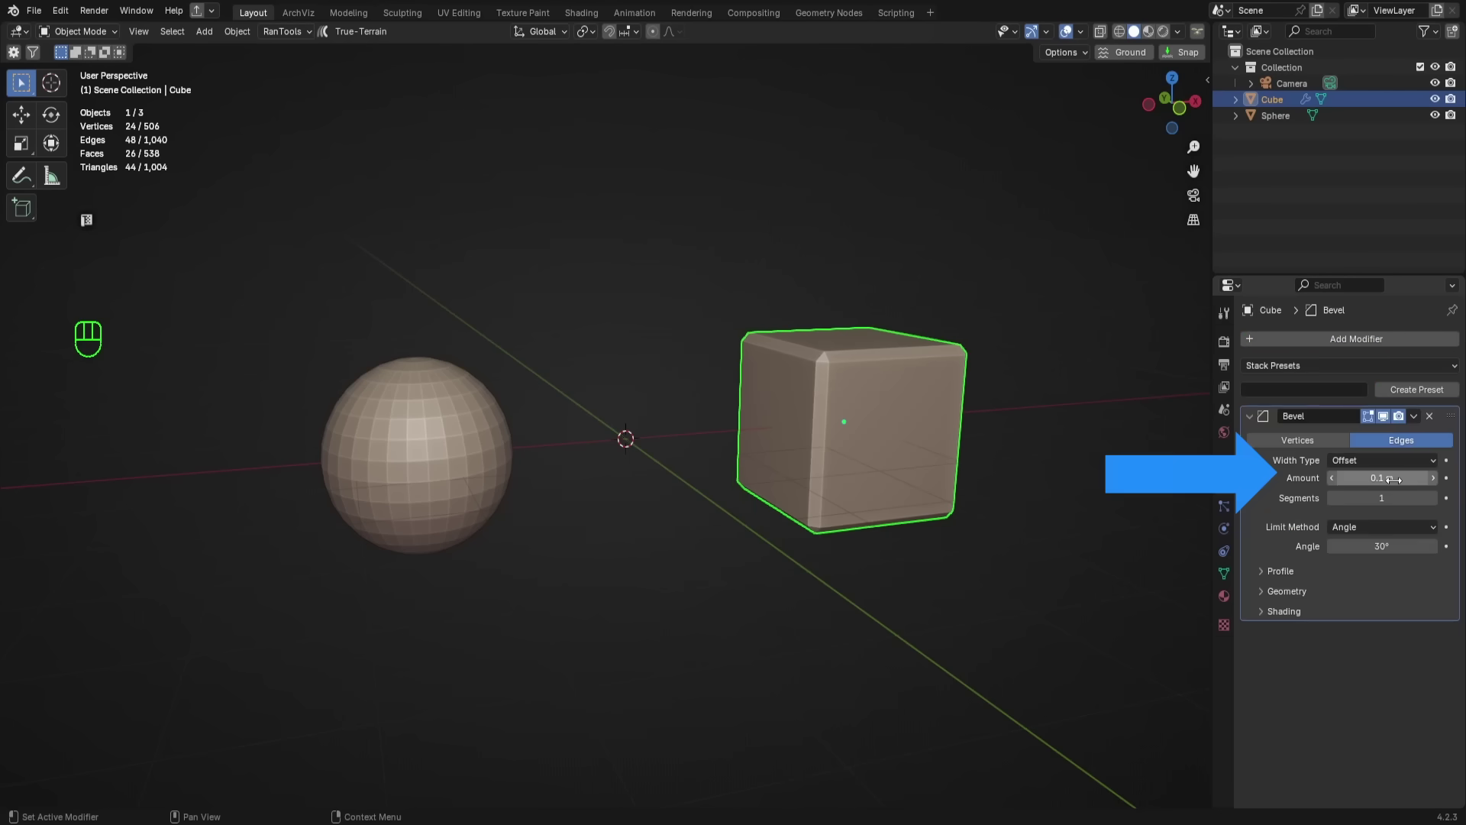
left_click(1395, 479)
type("0.05")
key("Return")
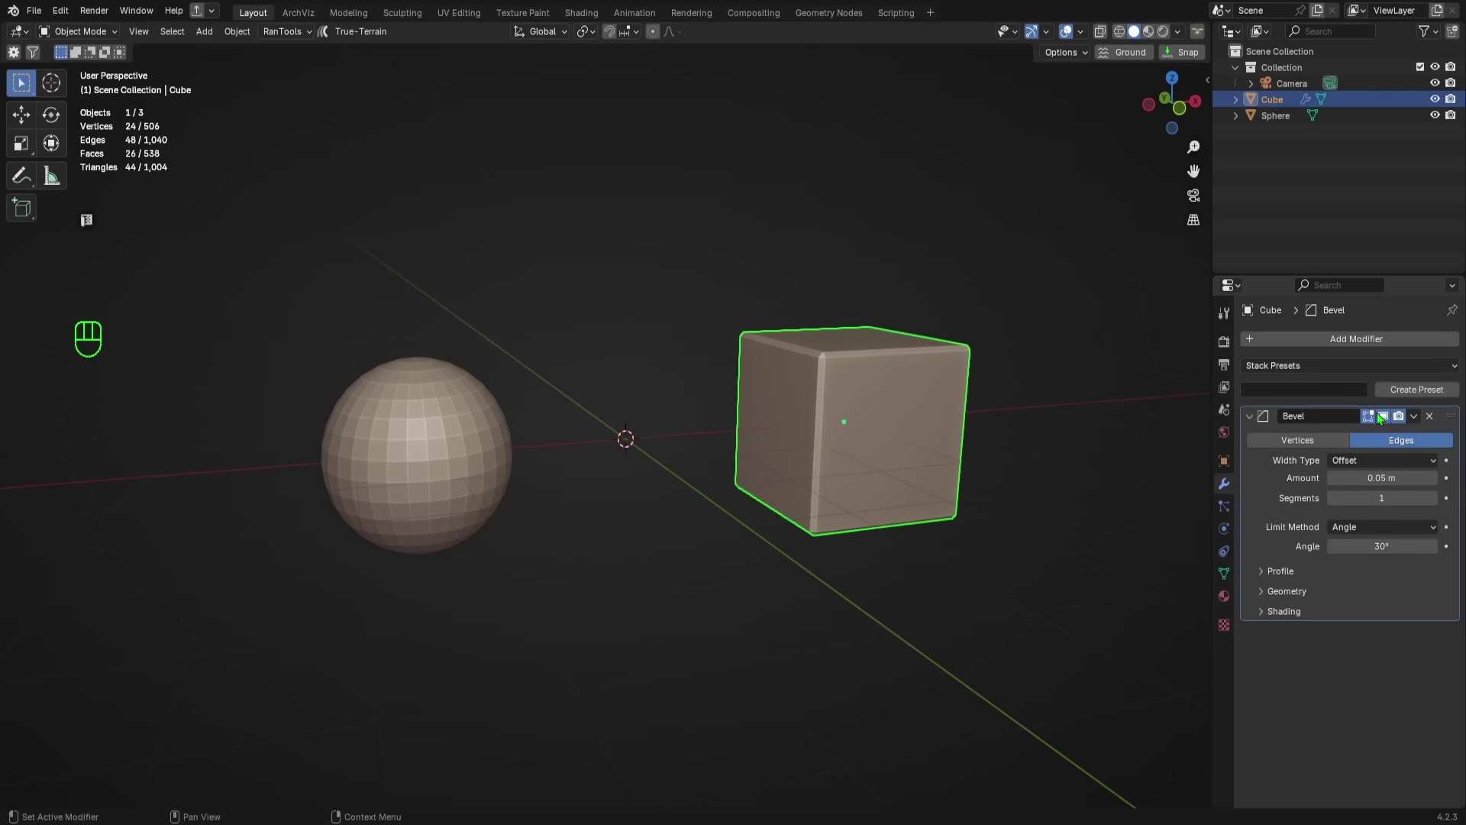
left_click(1414, 415)
left_click(1404, 441)
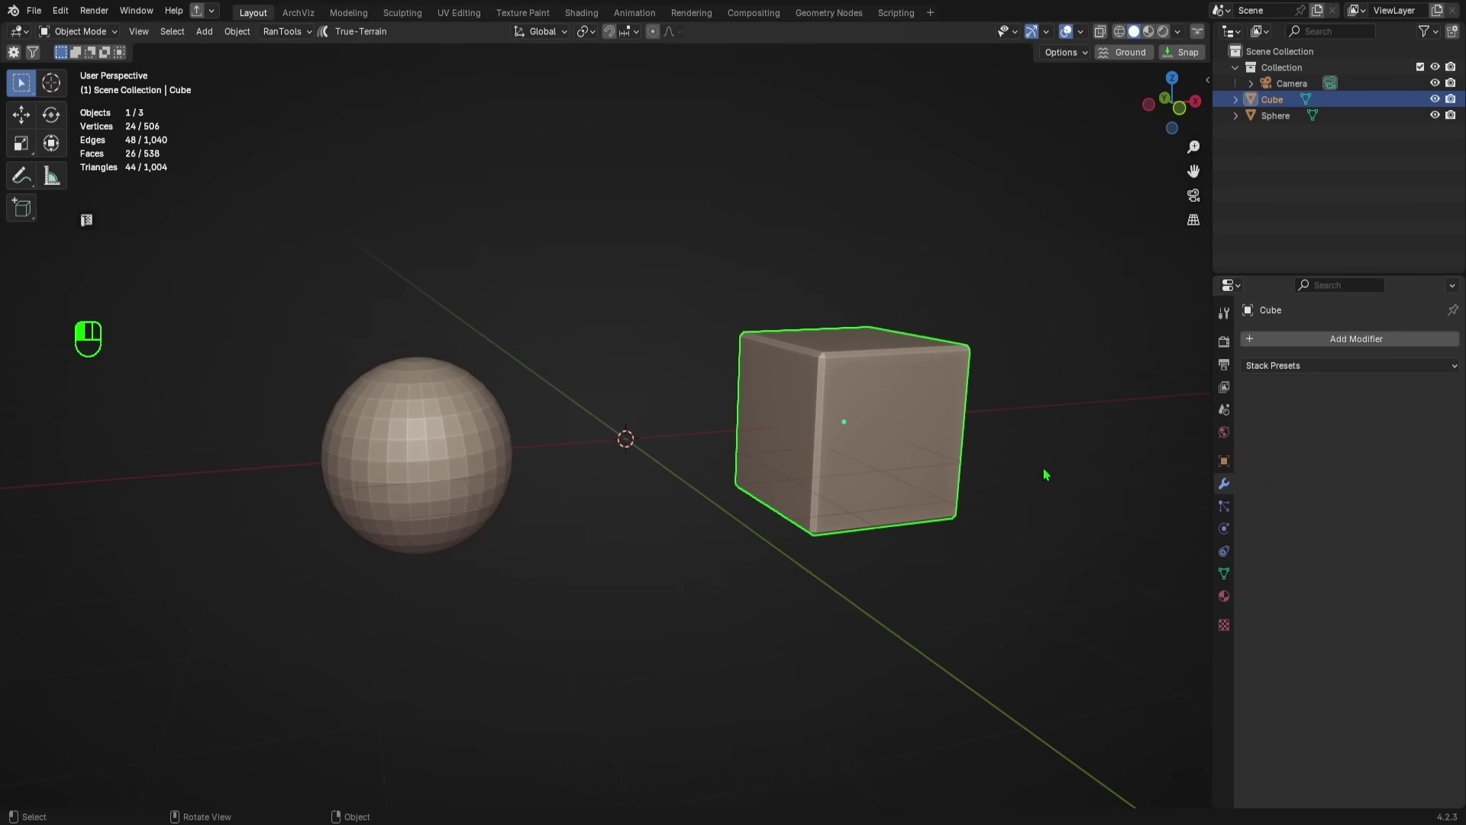
Step: Reselect the cube and orbit the view to face both objects head-on
left_click(1045, 474)
left_click(868, 509)
middle_click_drag(868, 508, 865, 521)
key("Tab")
Step: In Edit Mode, select the cube's sharp edges, mark them as seams, then return to Object Mode
left_click(1049, 501)
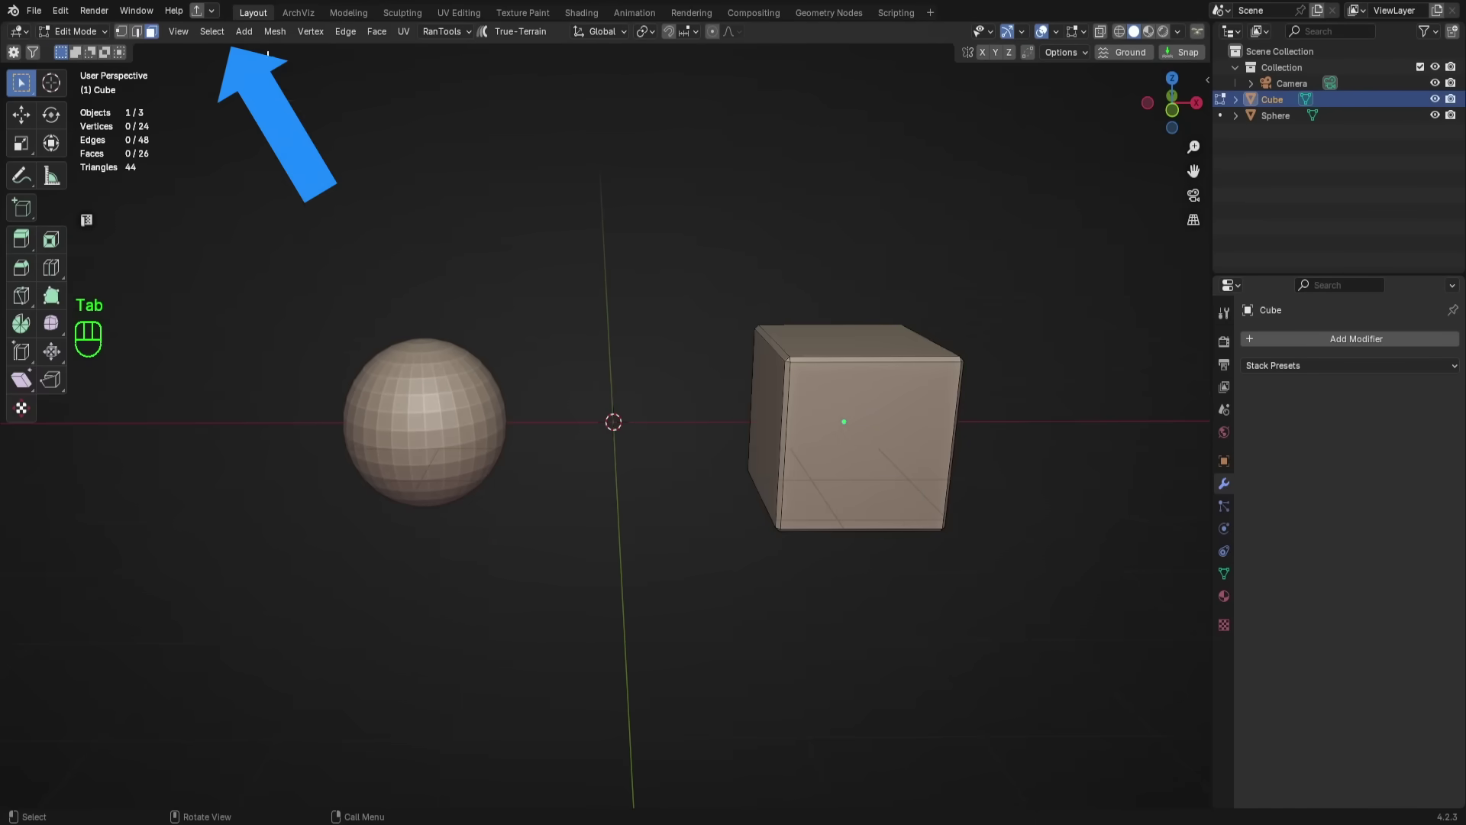
left_click(212, 32)
mouse_move(249, 284)
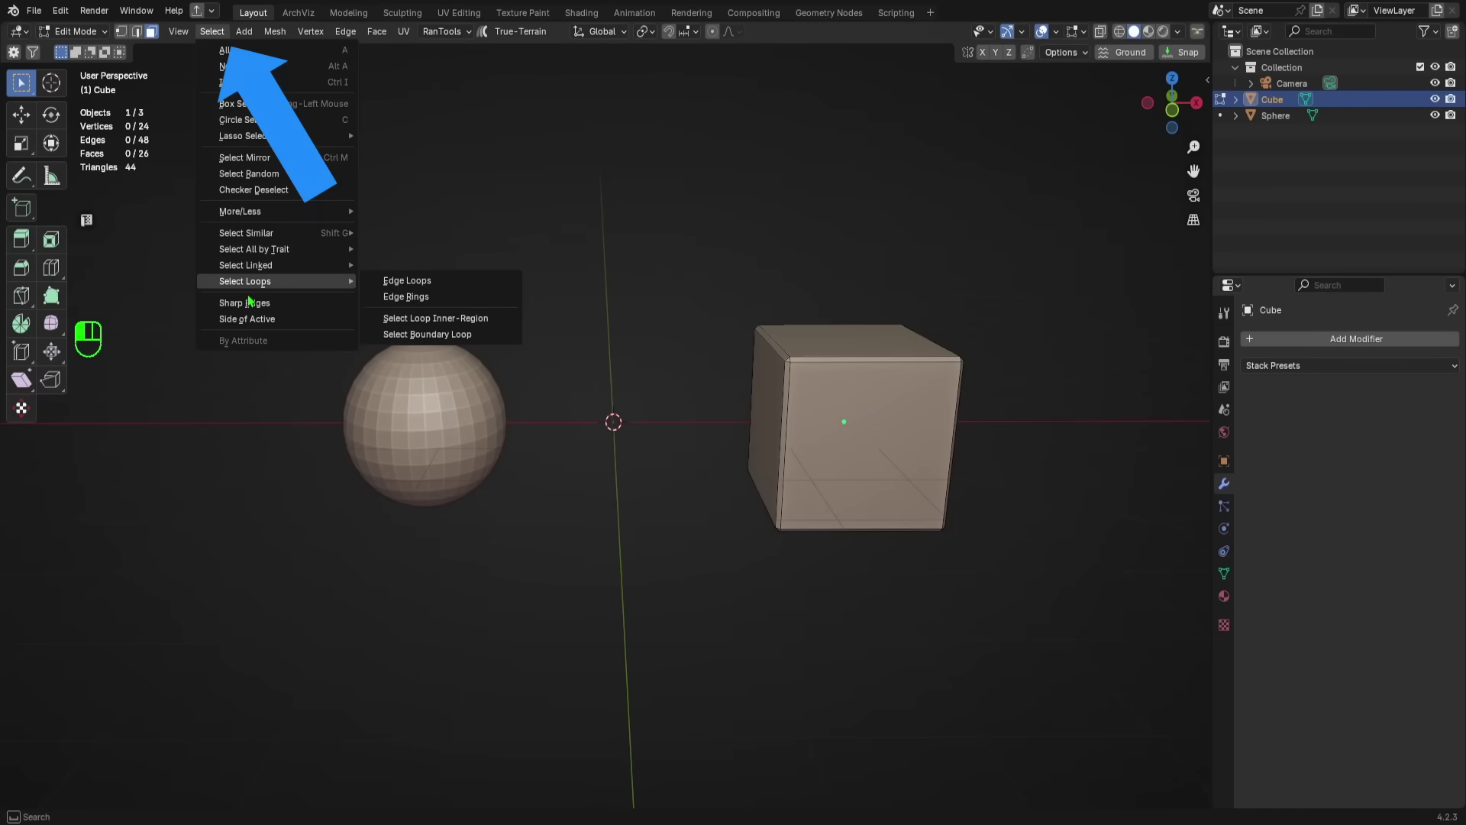
left_click(246, 303)
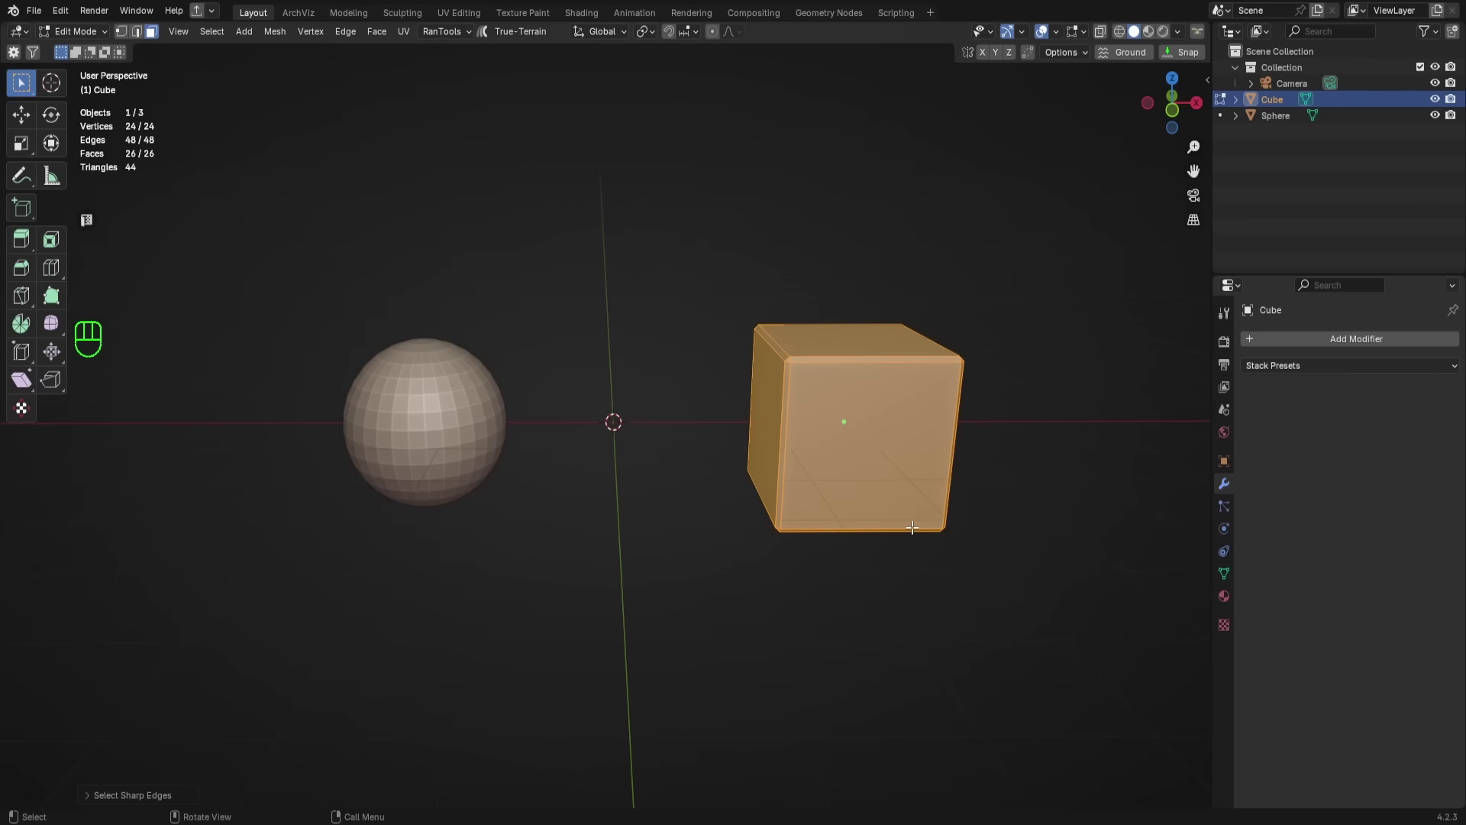
key("u")
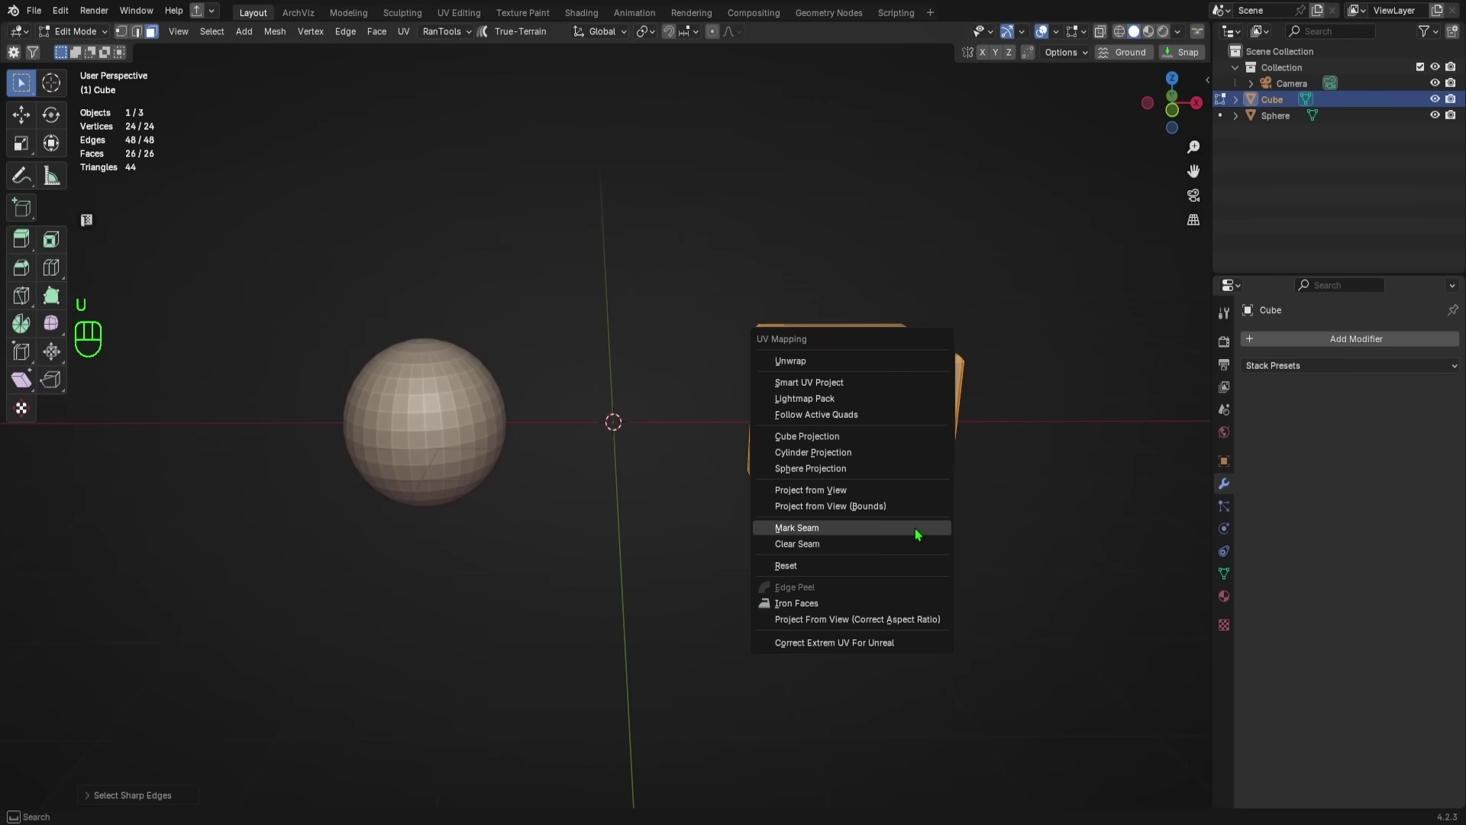
left_click(886, 528)
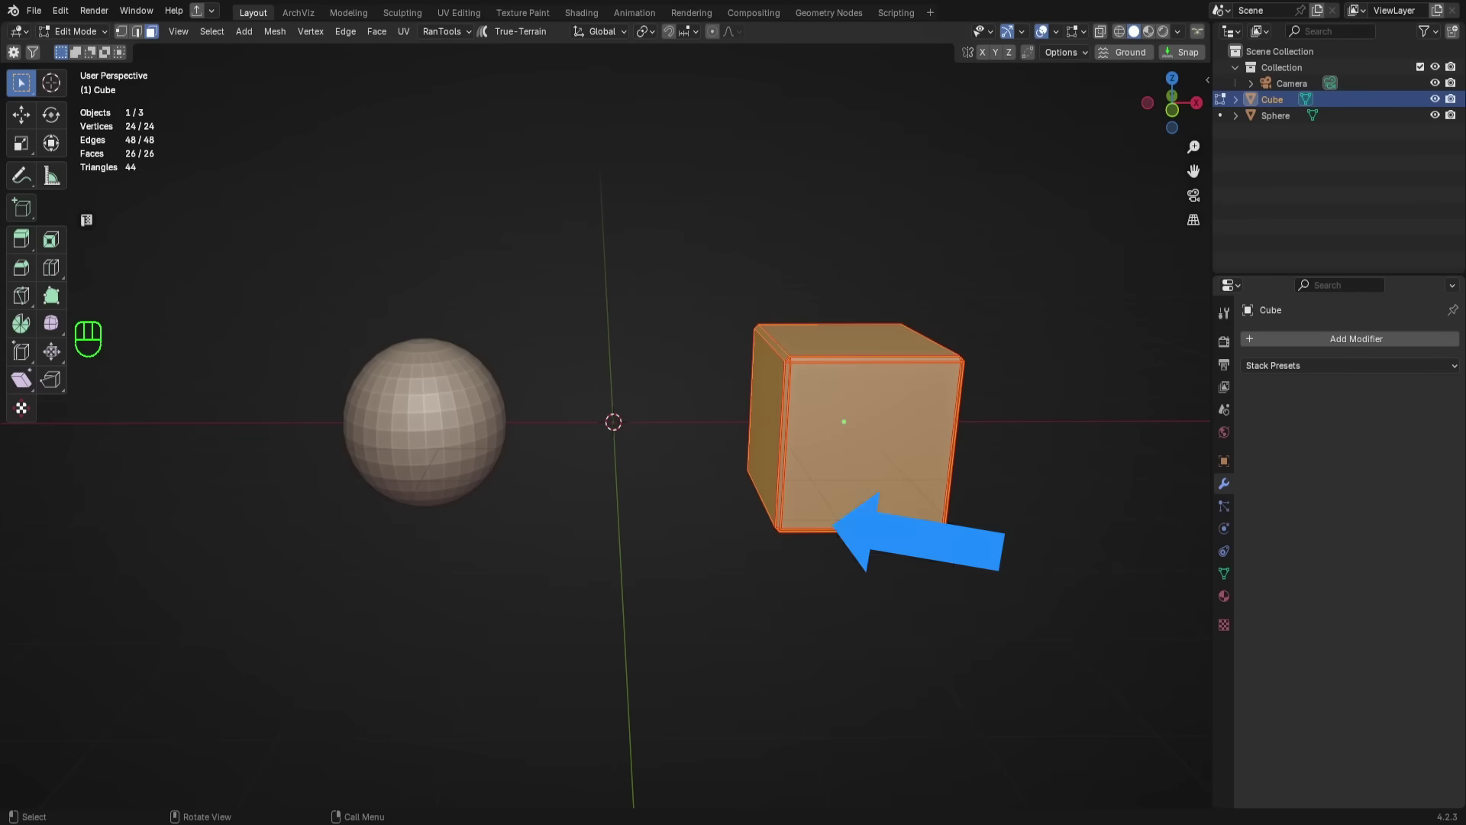
key("Tab")
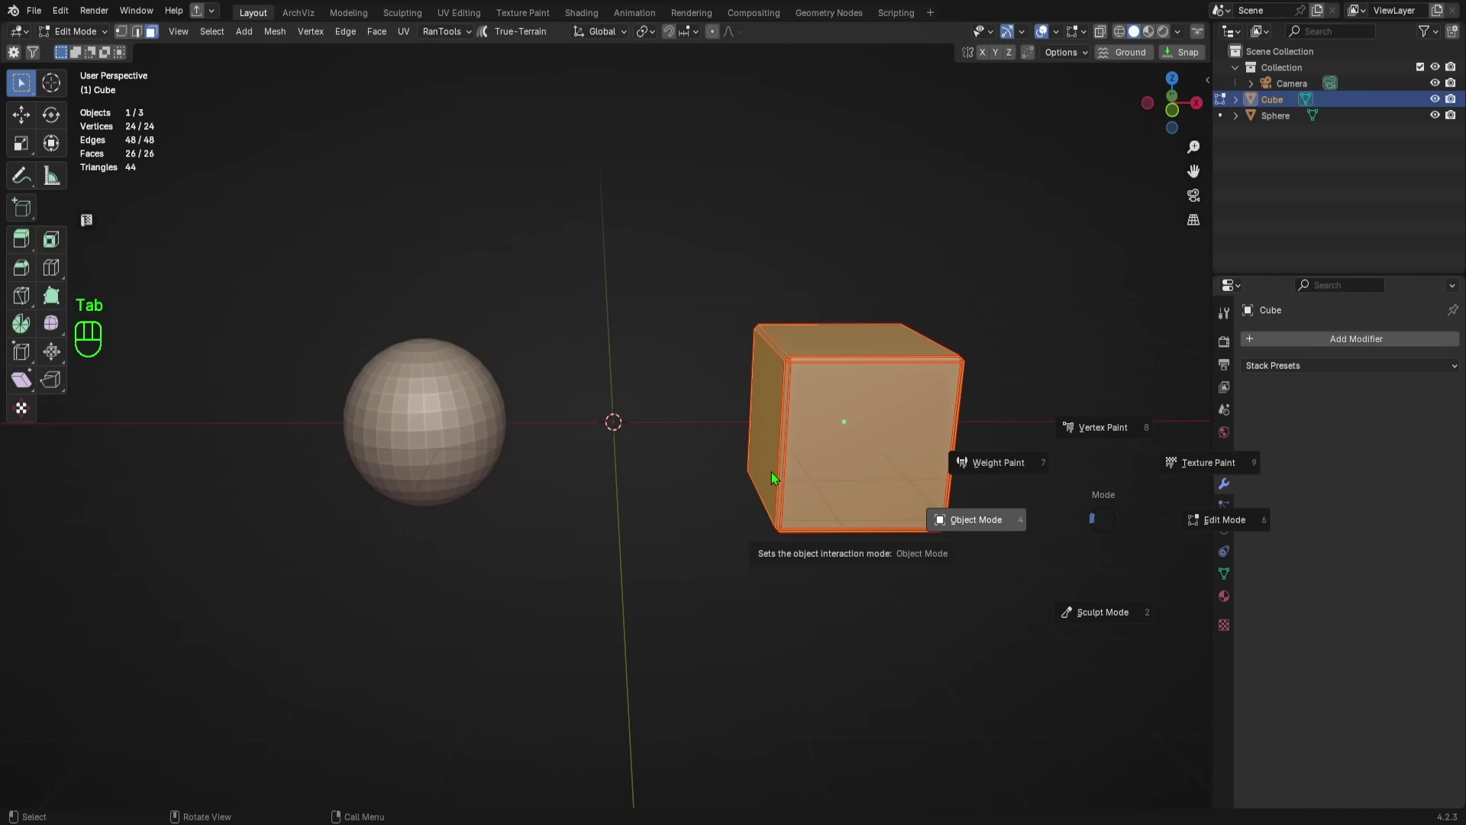
left_click(771, 472)
left_click(712, 483)
Step: Switch to Material Preview and give the cube a new 'MB Gradient' material with an Image Texture Base Color
key("z")
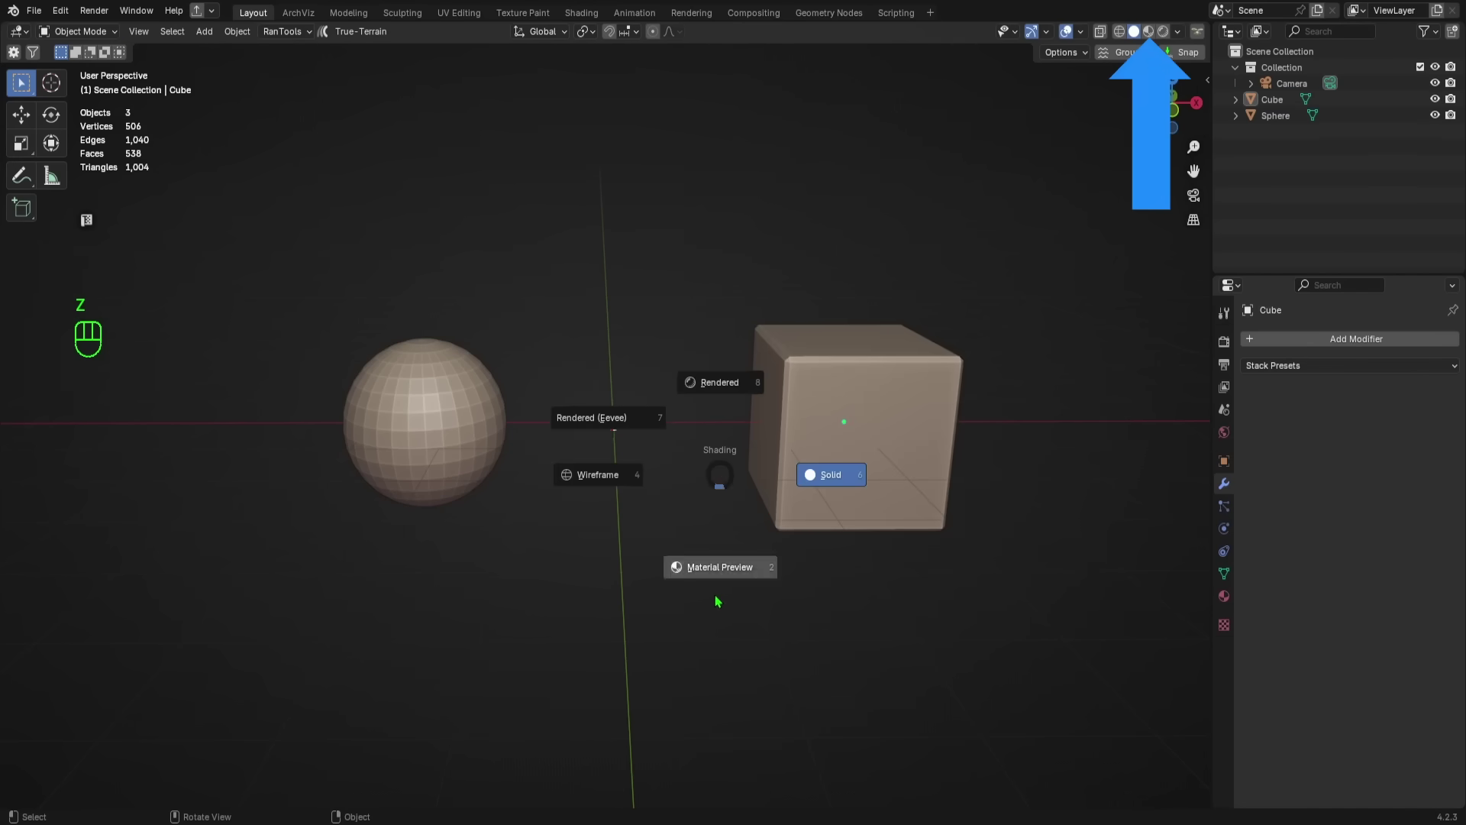
left_click(718, 598)
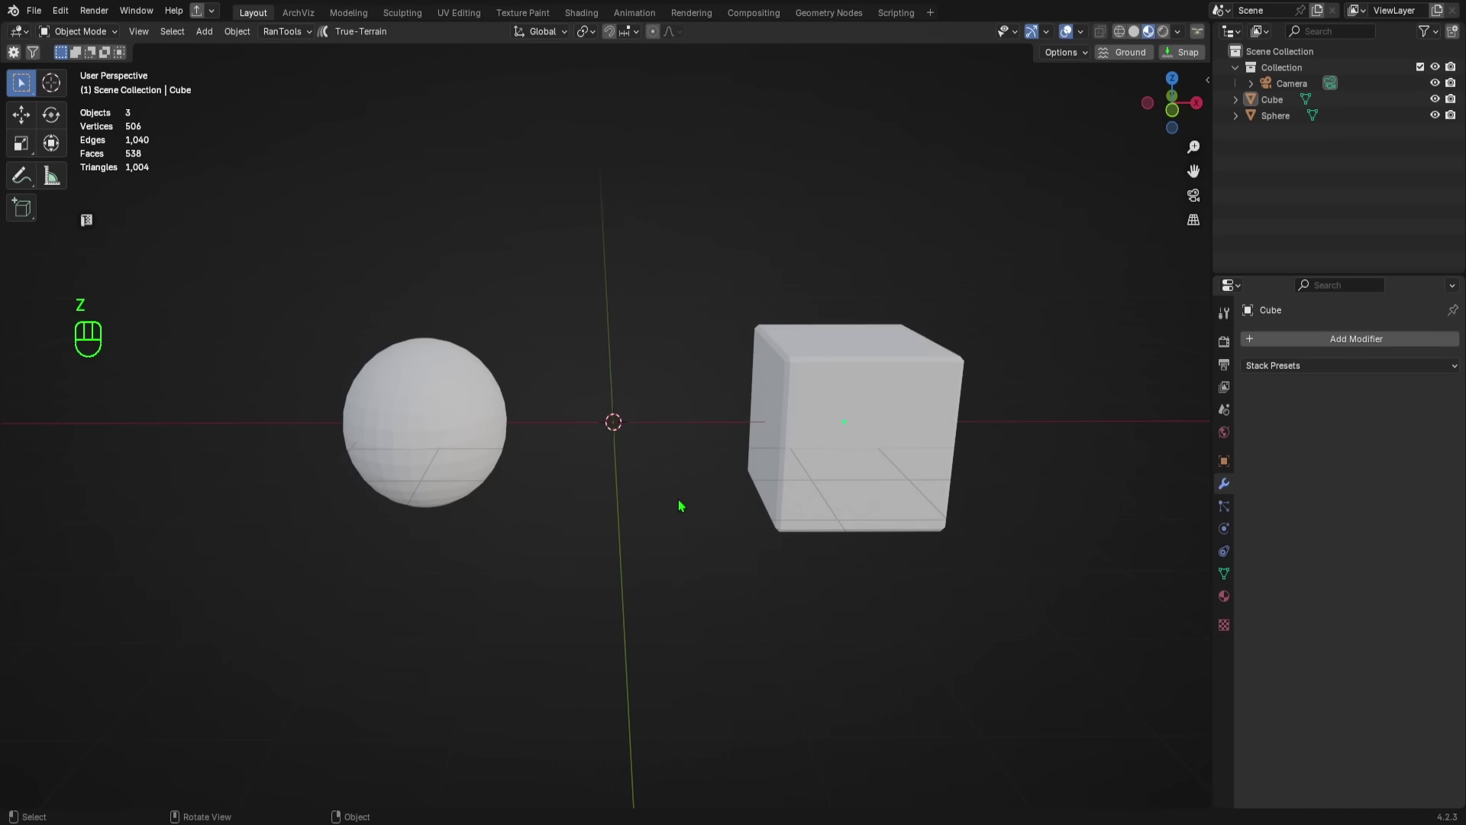
left_click(1224, 596)
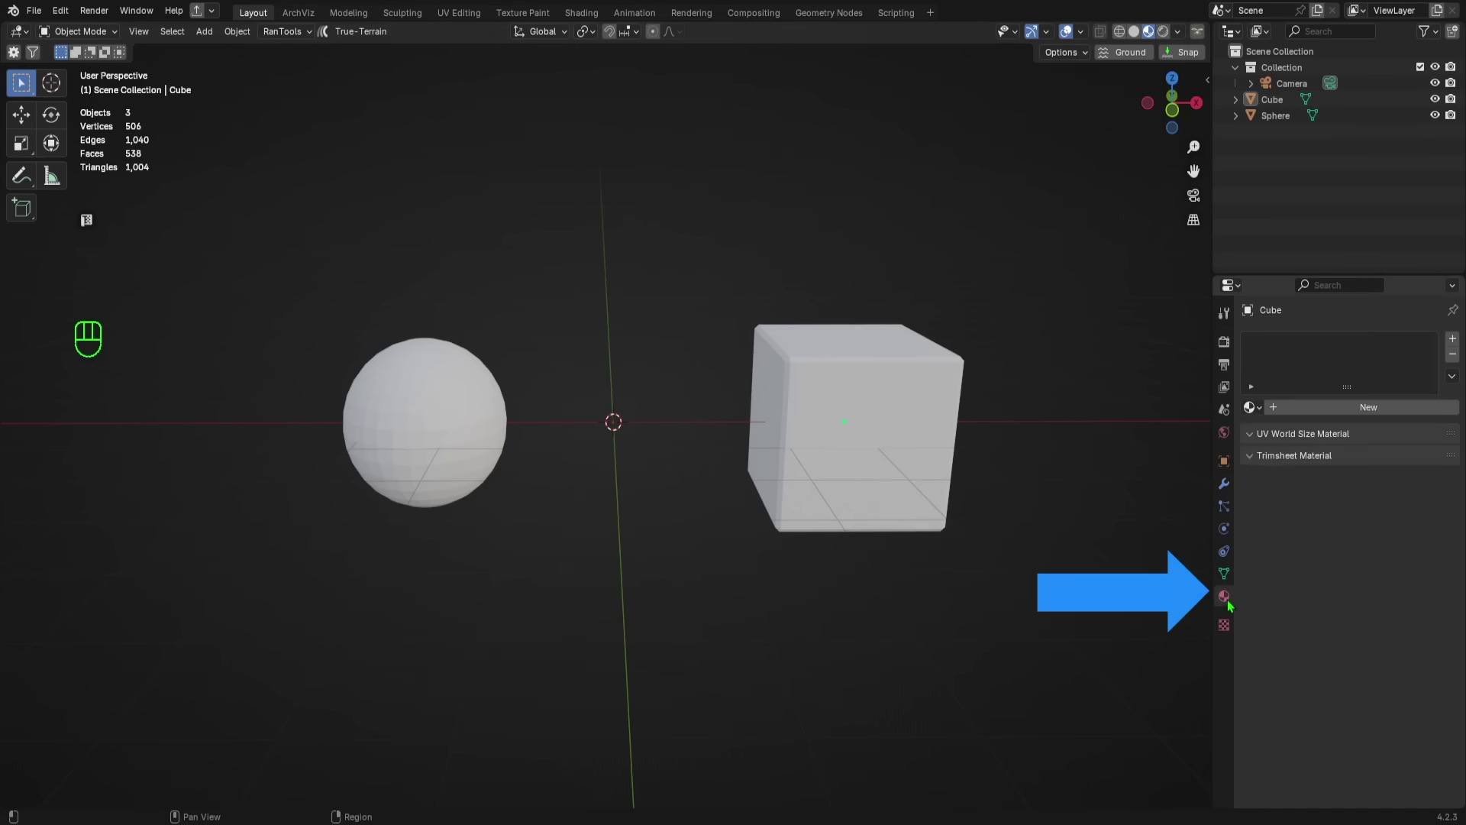
left_click(1400, 406)
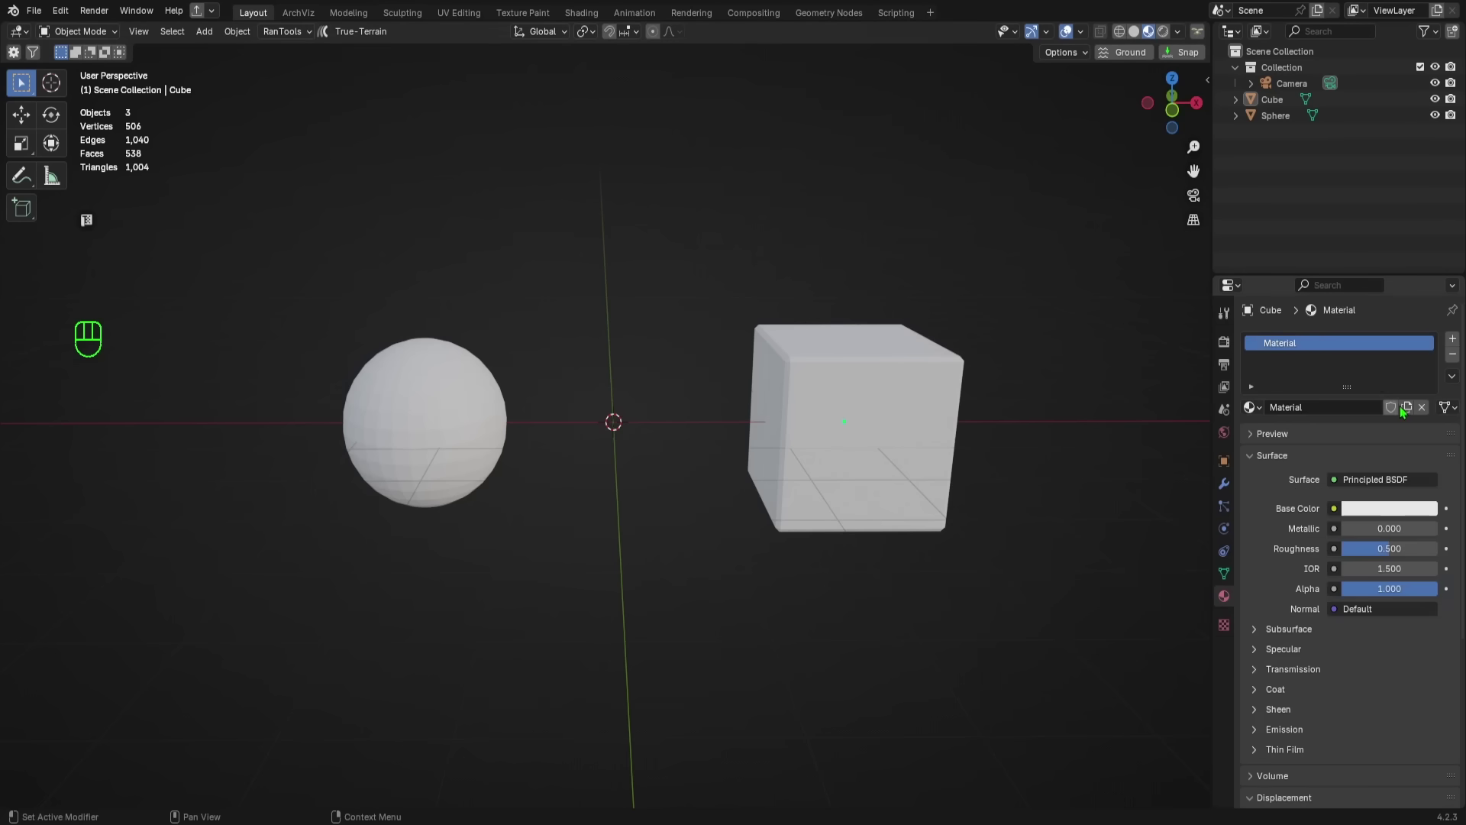
type("MB ")
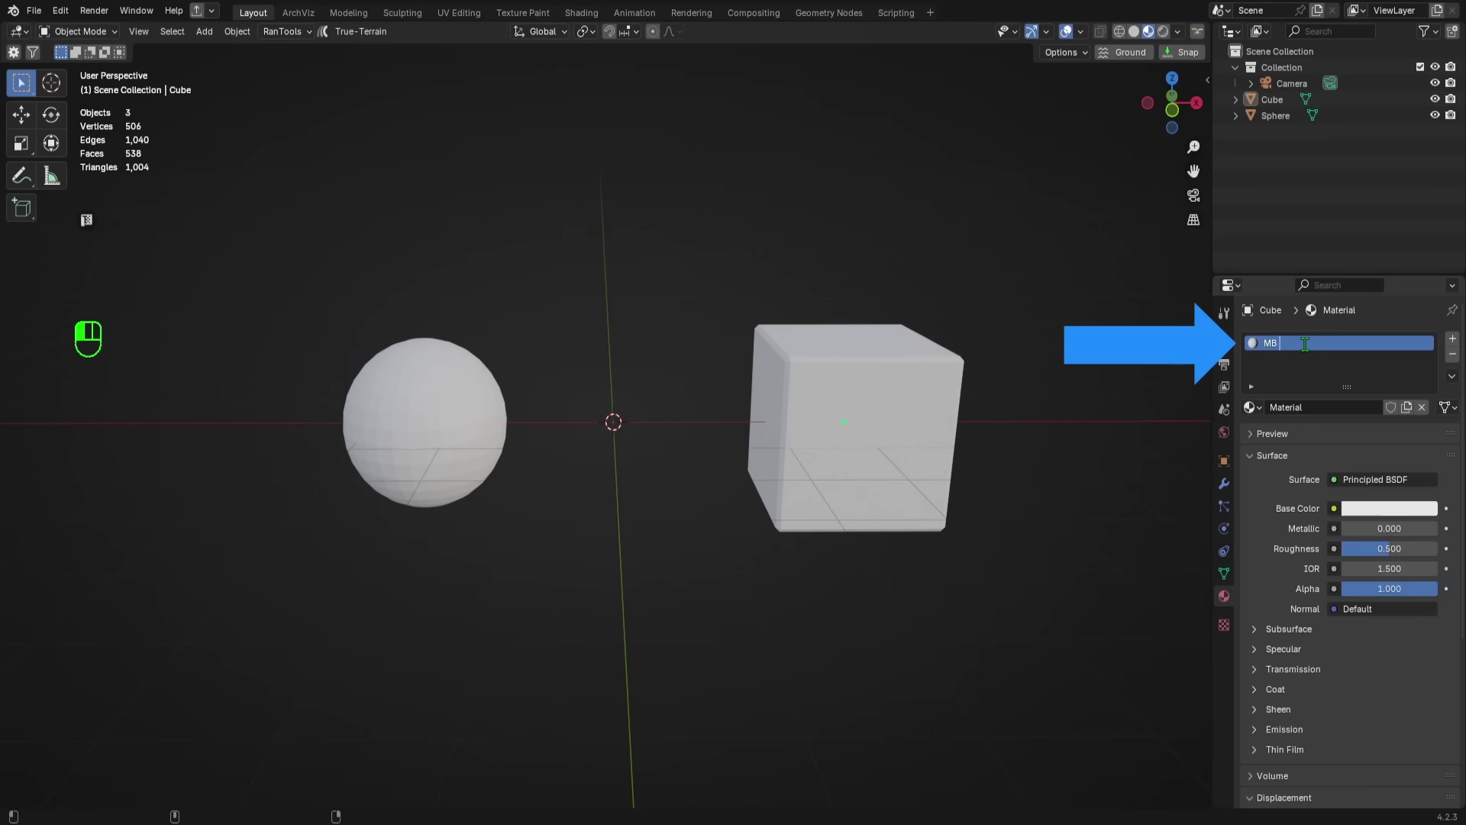
type("Gradient")
key("Return")
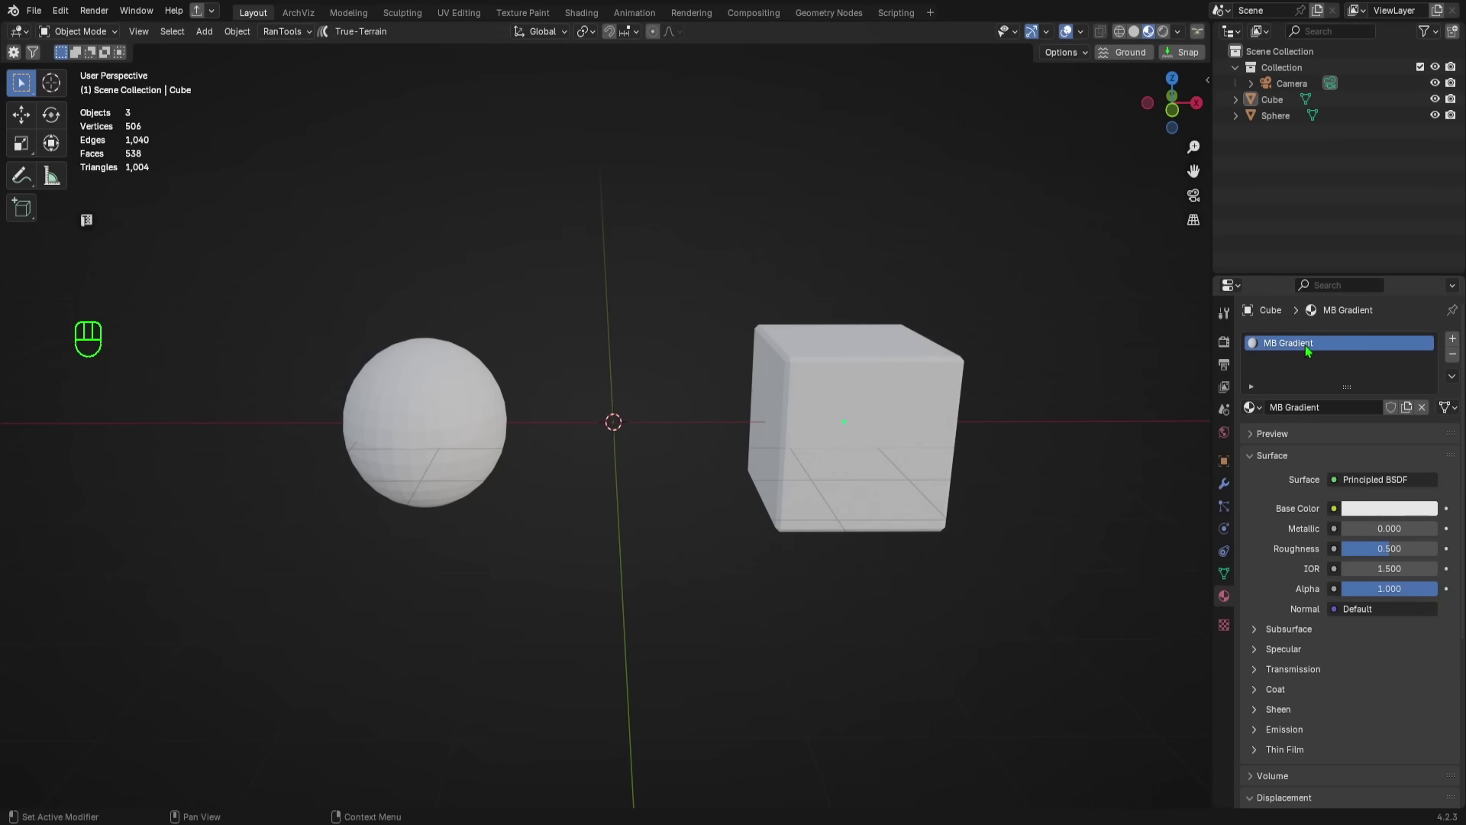
left_click(1334, 509)
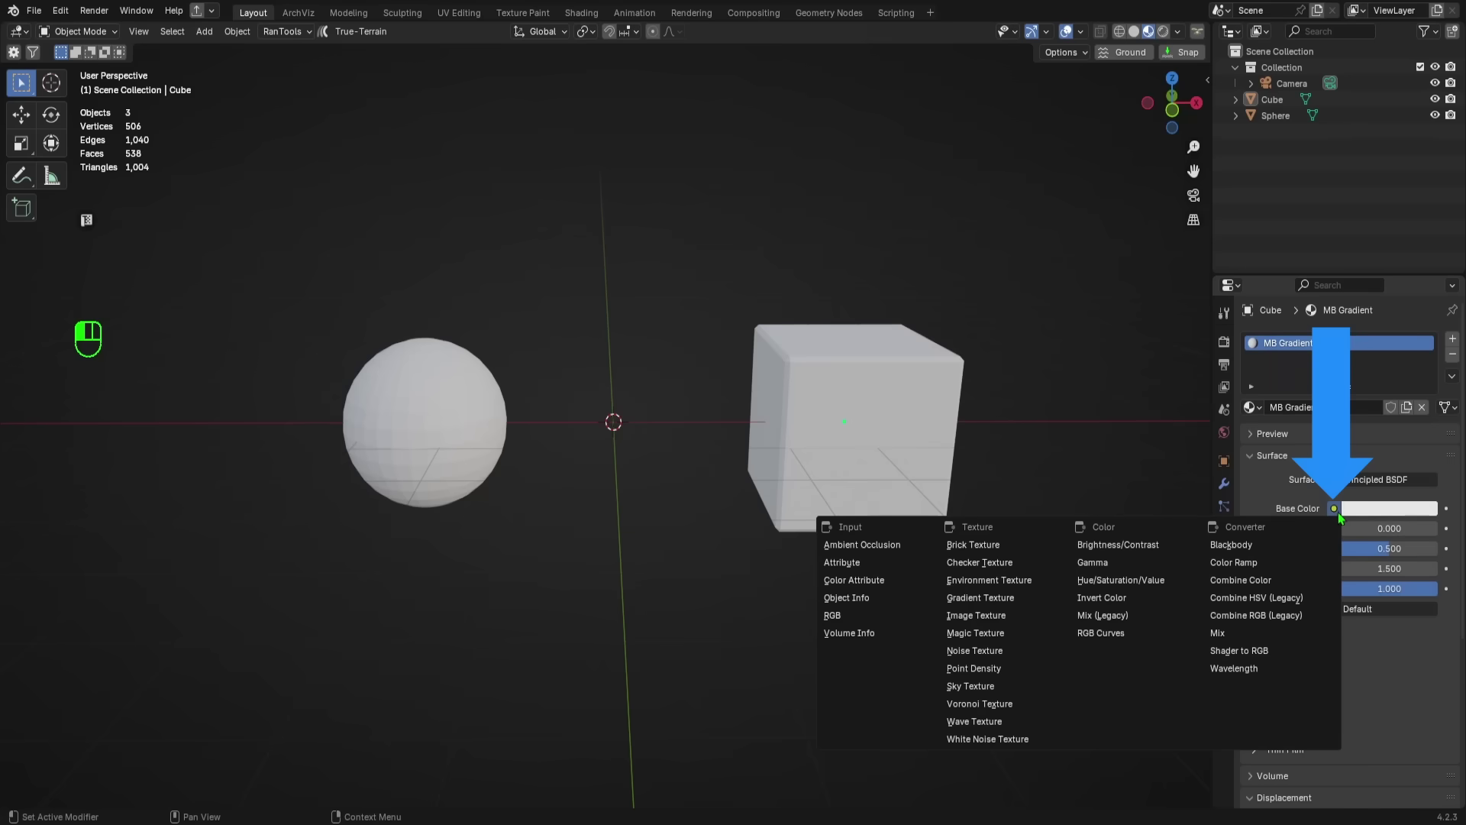
left_click(1014, 615)
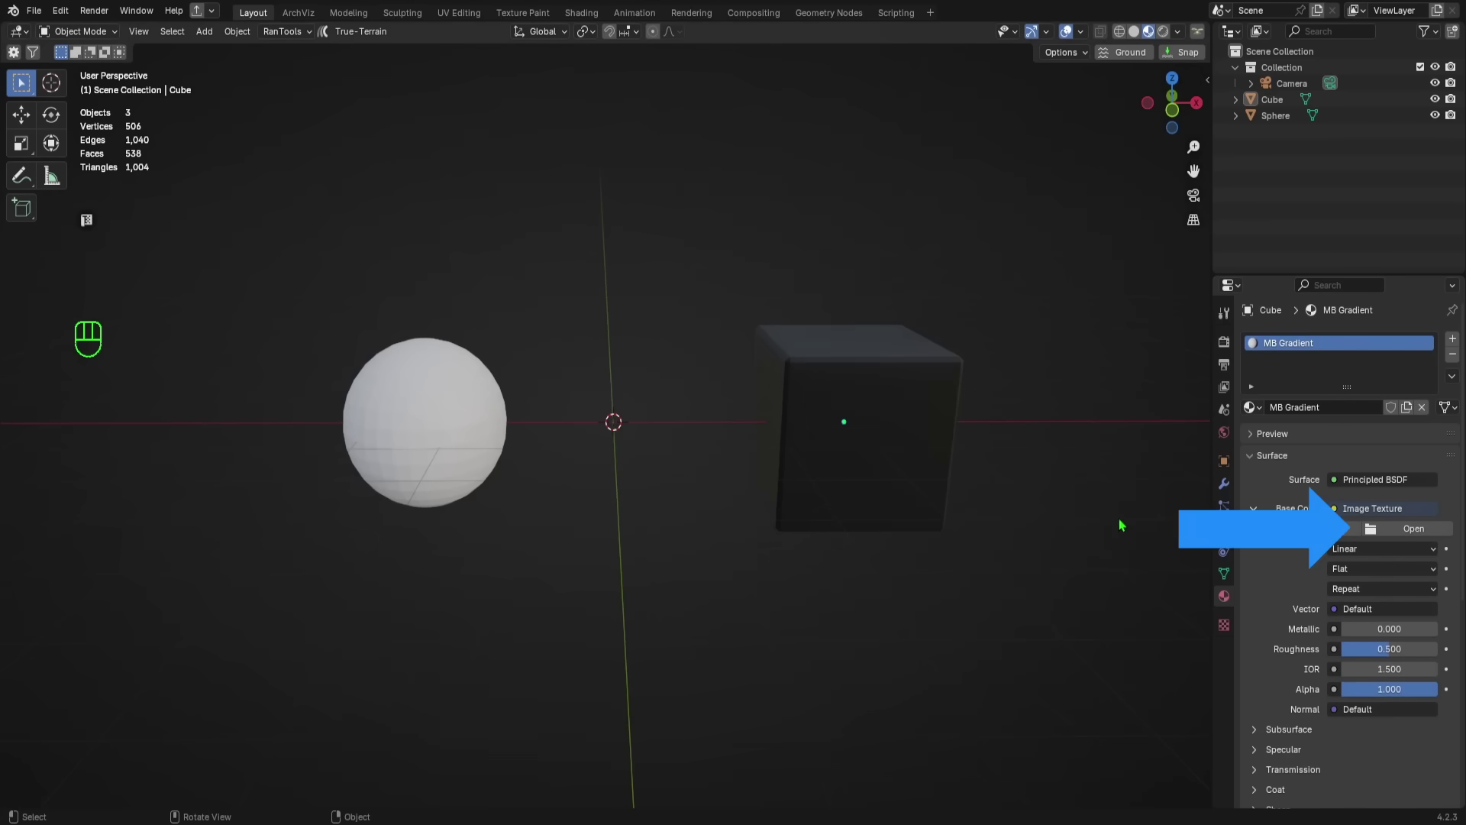
Step: Assign the existing MB Gradient material to the sphere, then reselect the cube
left_click(407, 392)
left_click(1252, 408)
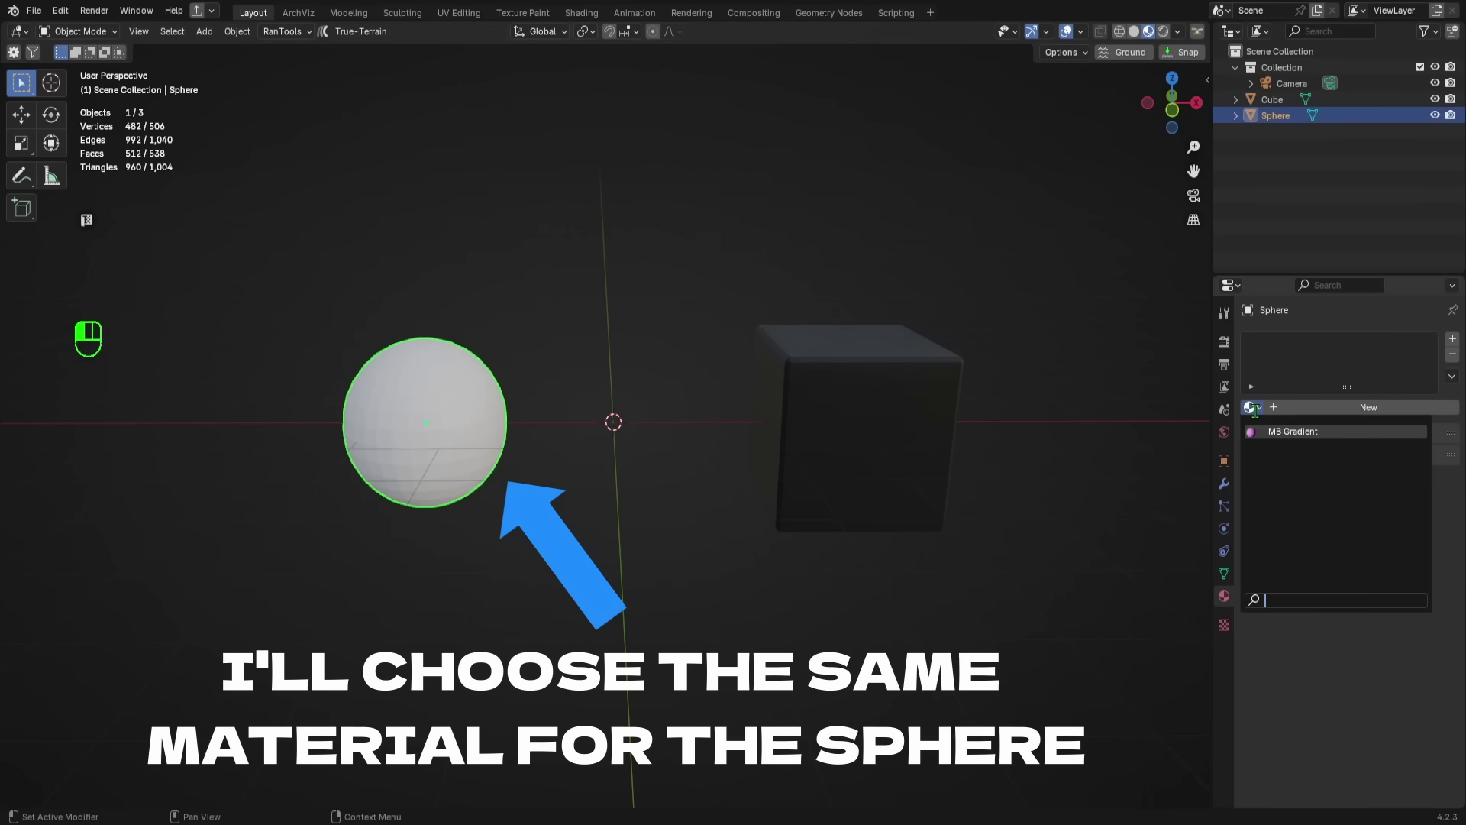
left_click(1287, 431)
left_click(772, 340)
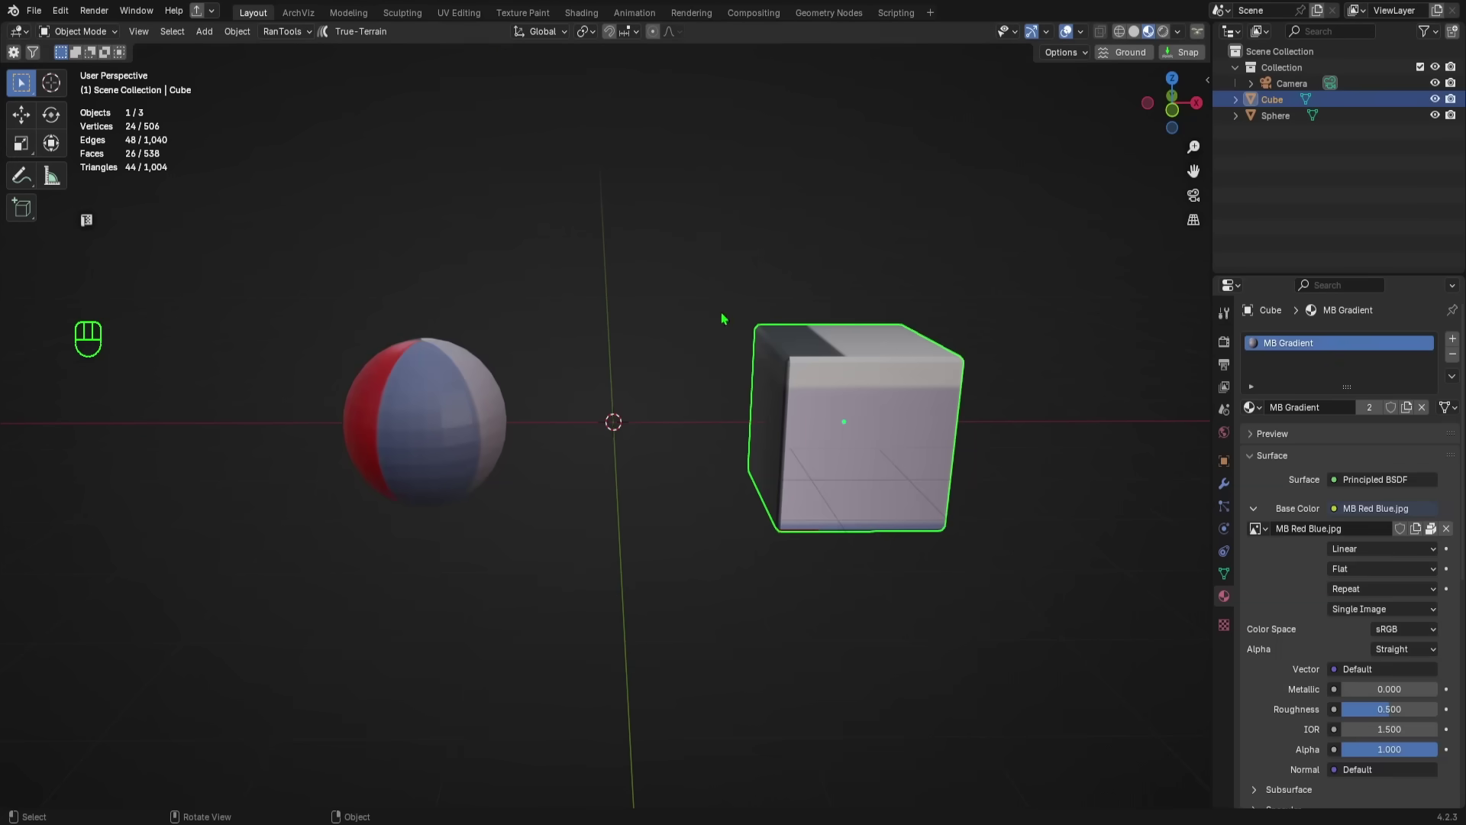
Step: In the UV Editing workspace, show textured shading and display MB Red Blue.jpg in the image editor
left_click(468, 17)
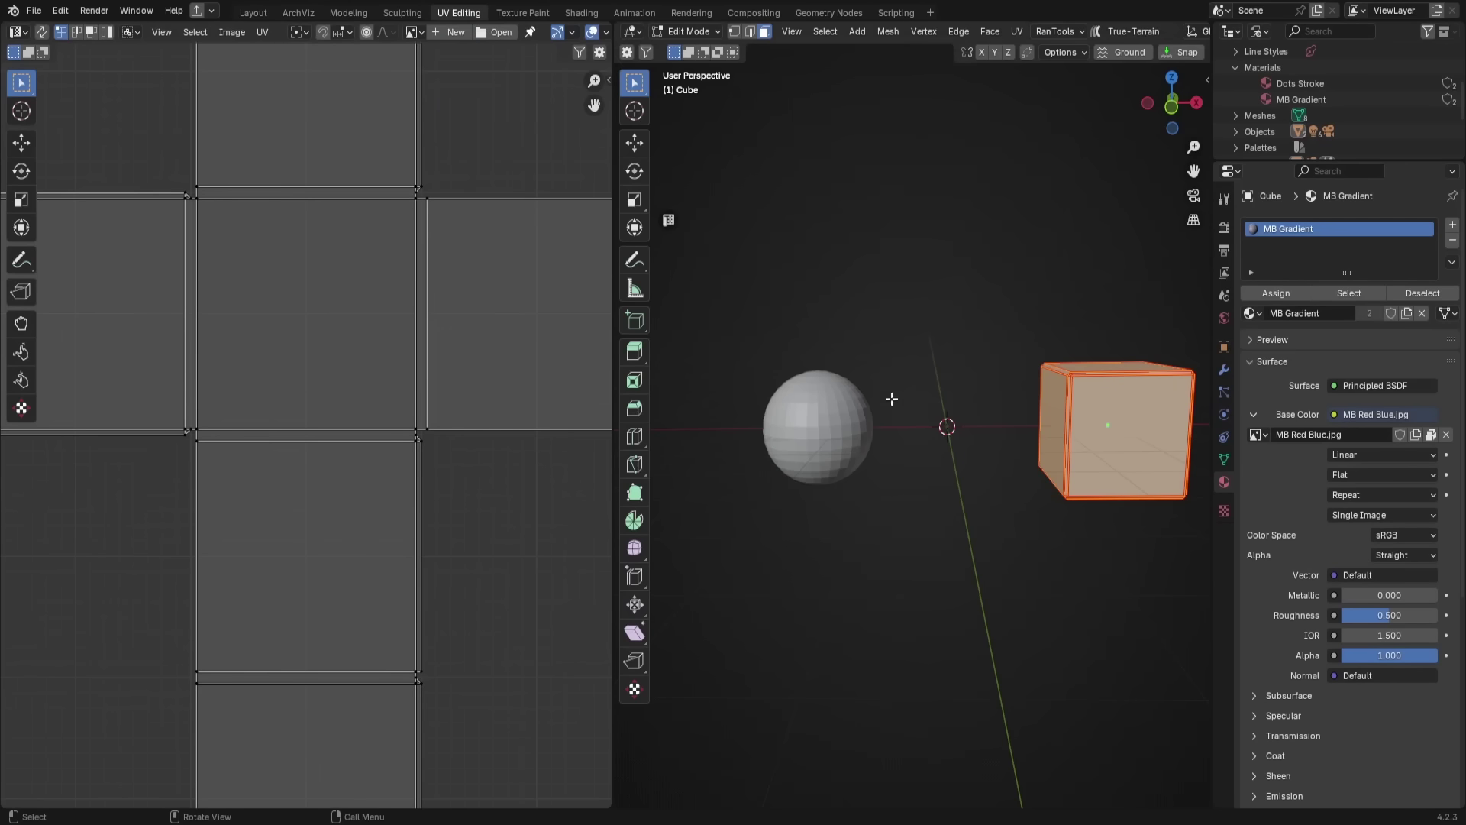
key("z")
left_click(956, 488)
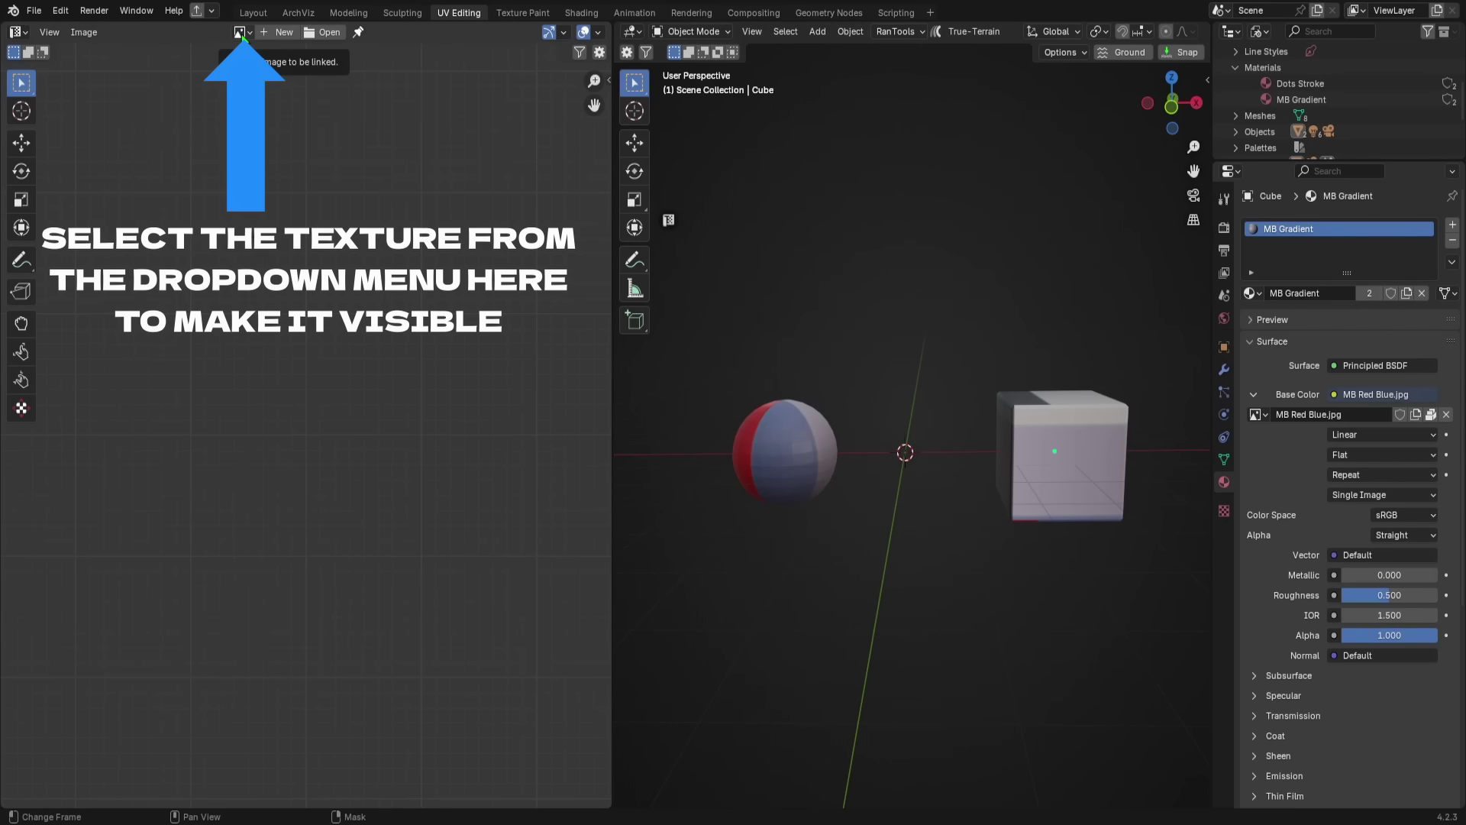
left_click(241, 33)
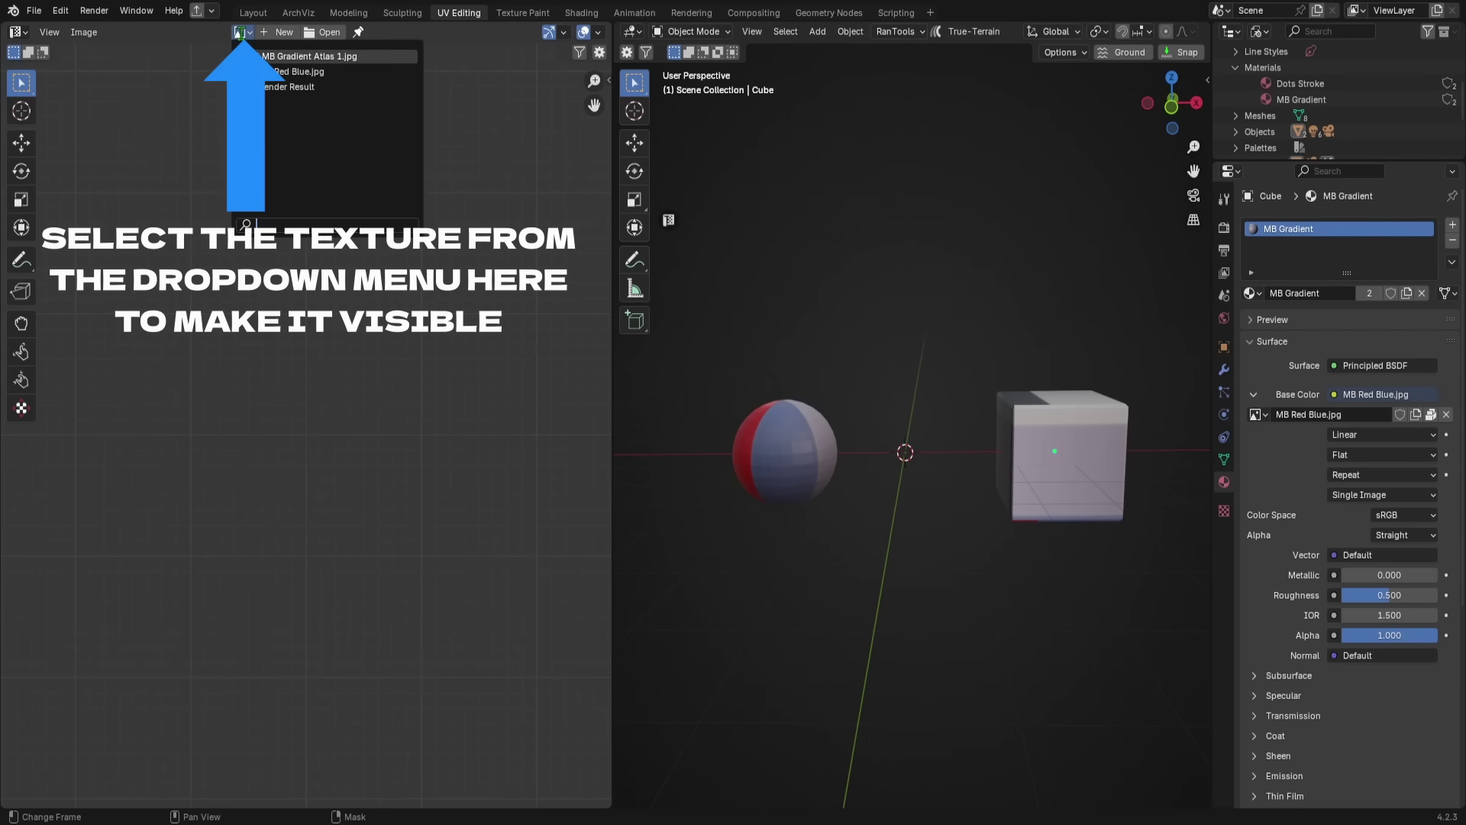
left_click(285, 73)
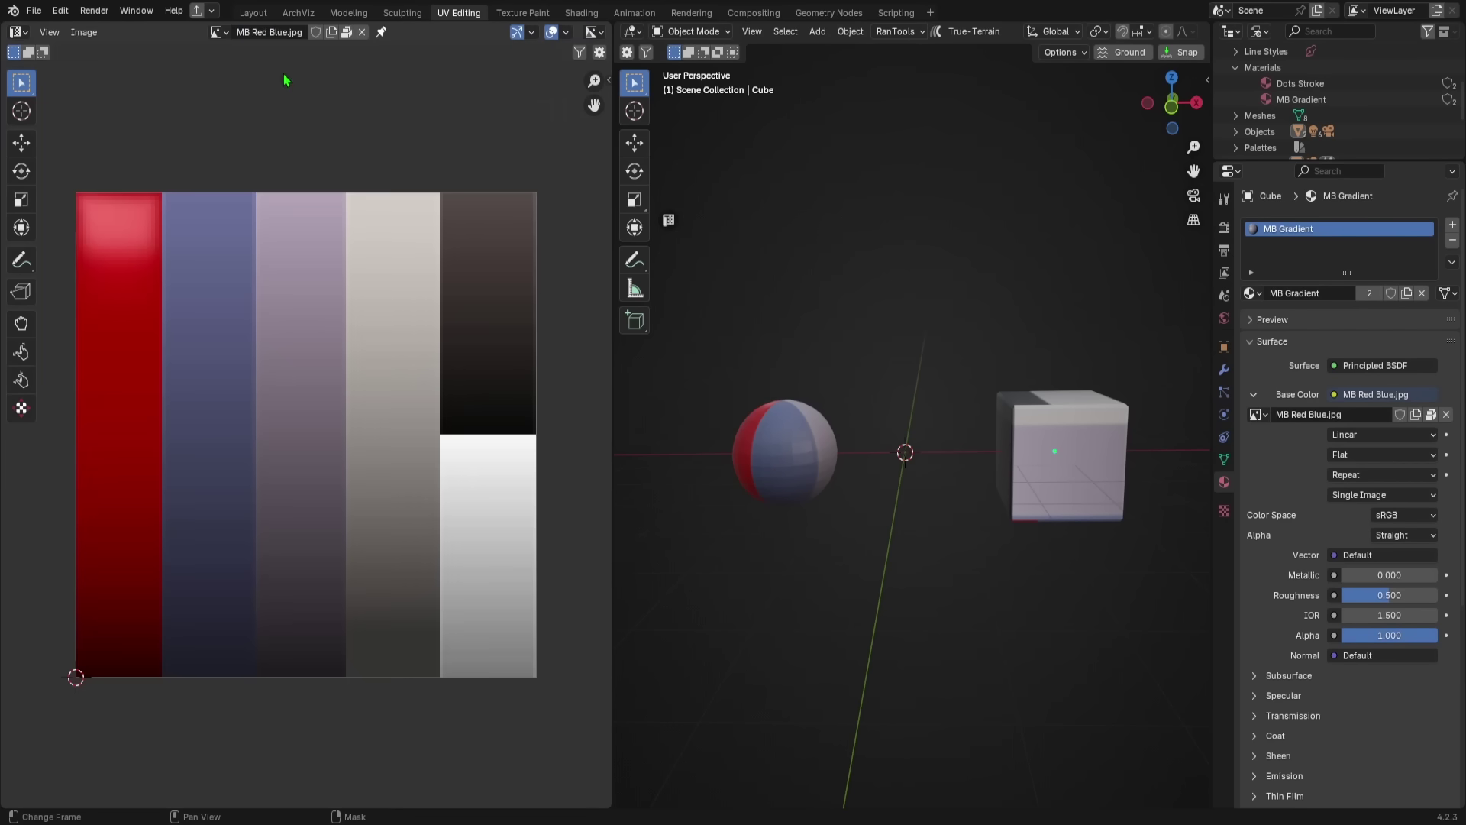
Step: Toggle the cube into Edit Mode and back, then view the scene from the front
left_click(784, 451)
key("Tab")
key("Tab")
left_click(1086, 474)
key("ctrl+Tab")
left_click(1121, 475)
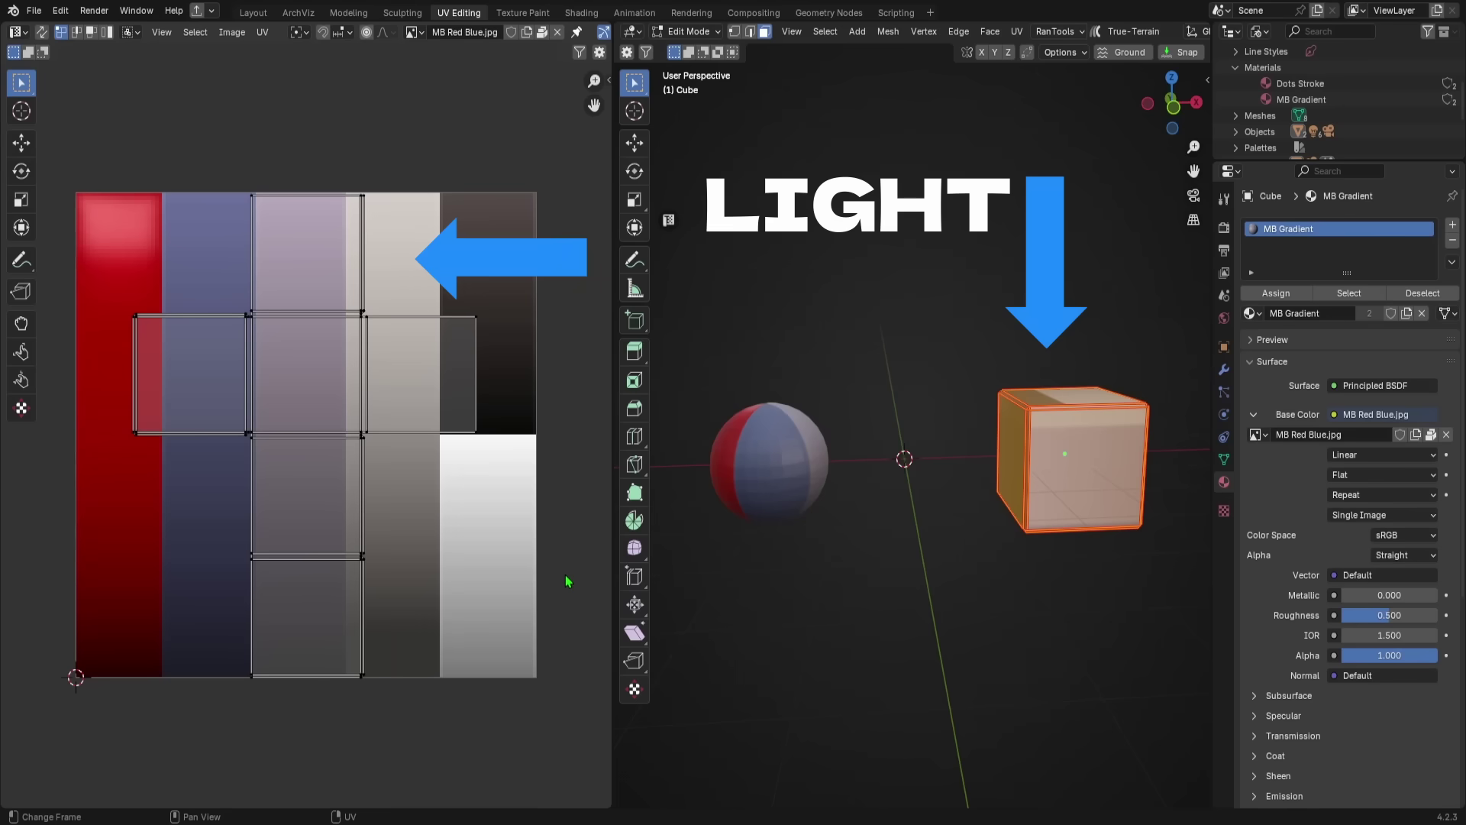
key("Tab")
left_click(945, 592)
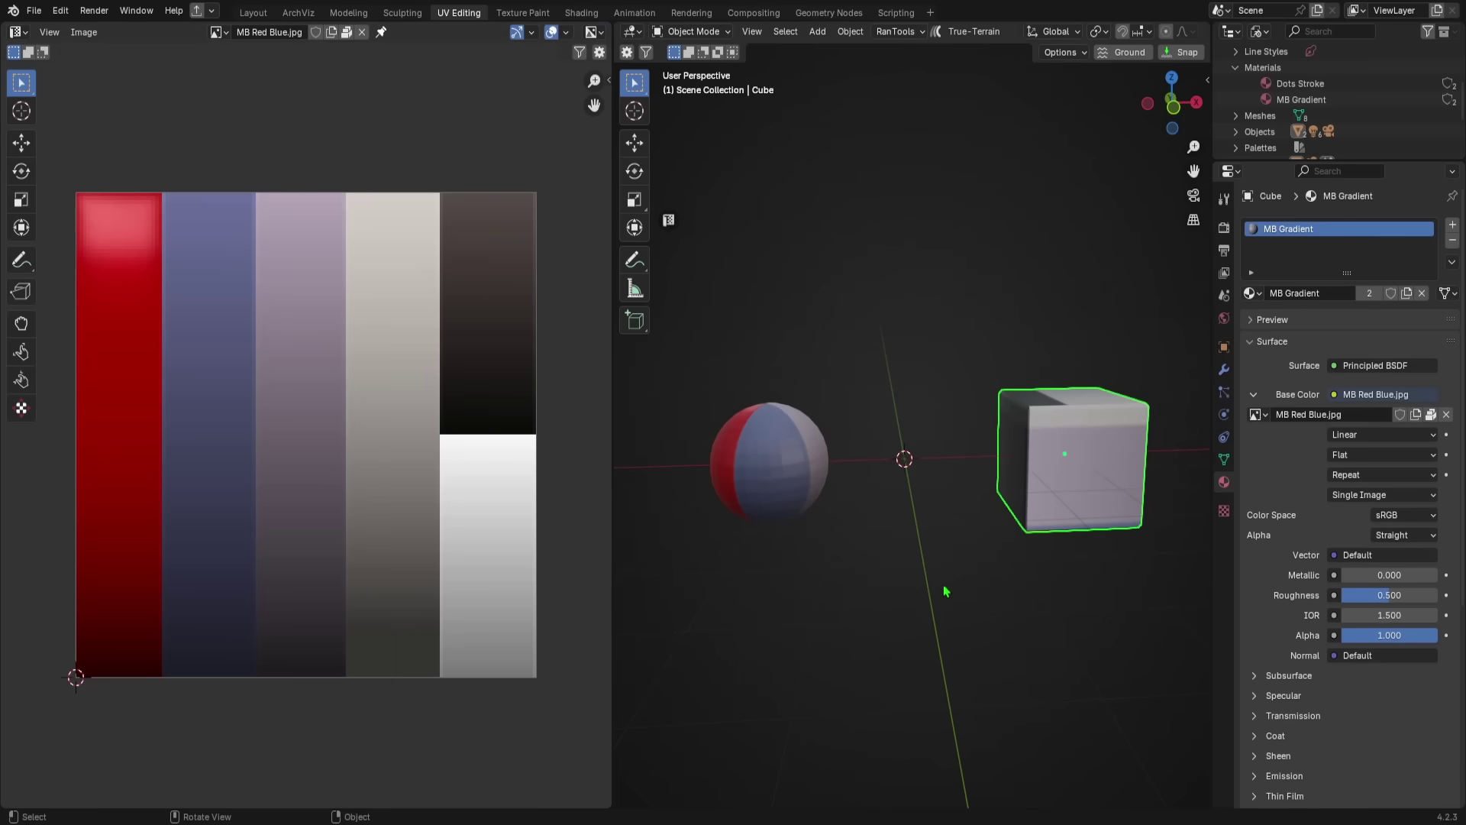
key("grave")
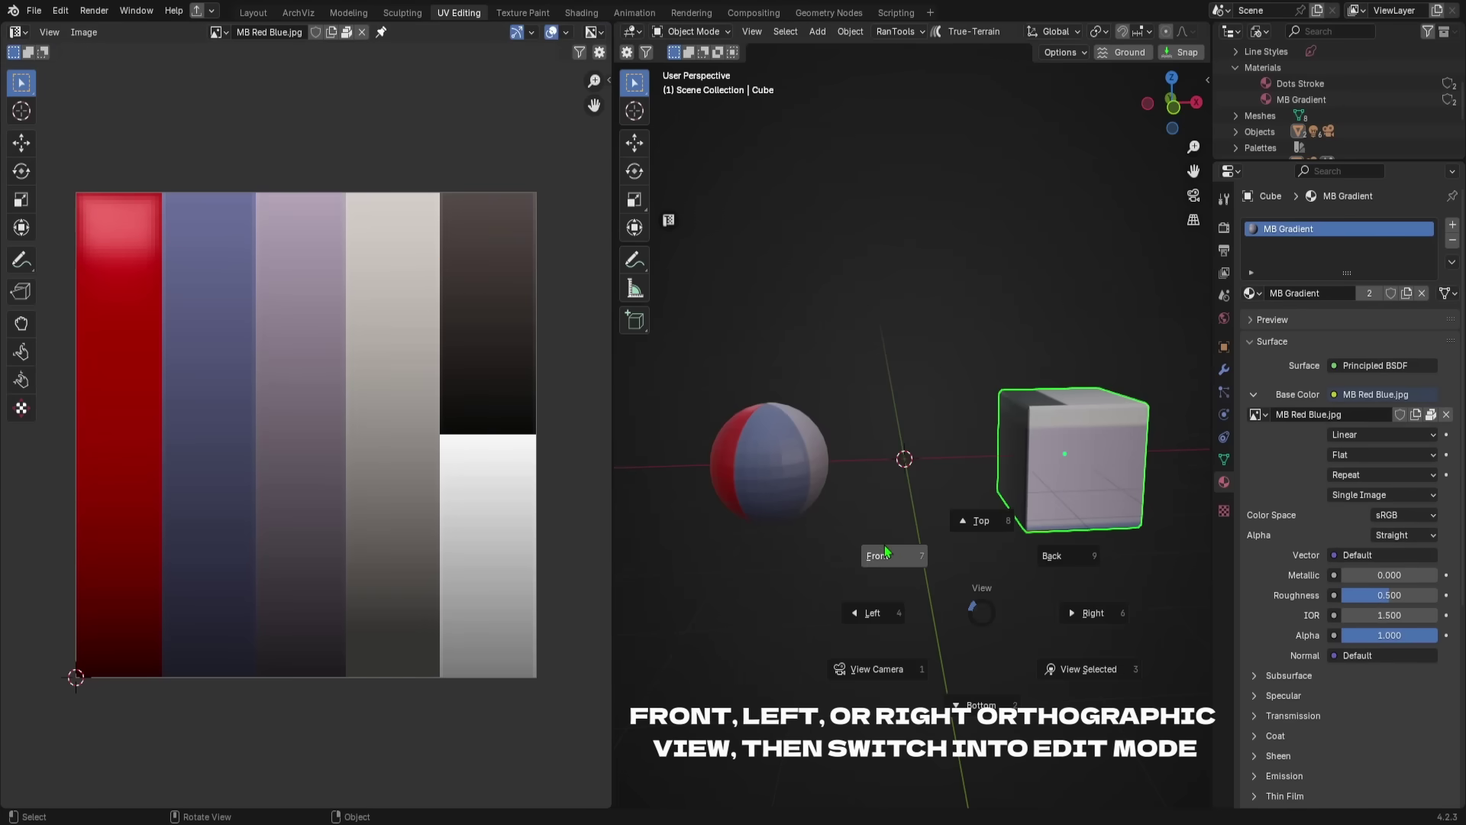
left_click(886, 551)
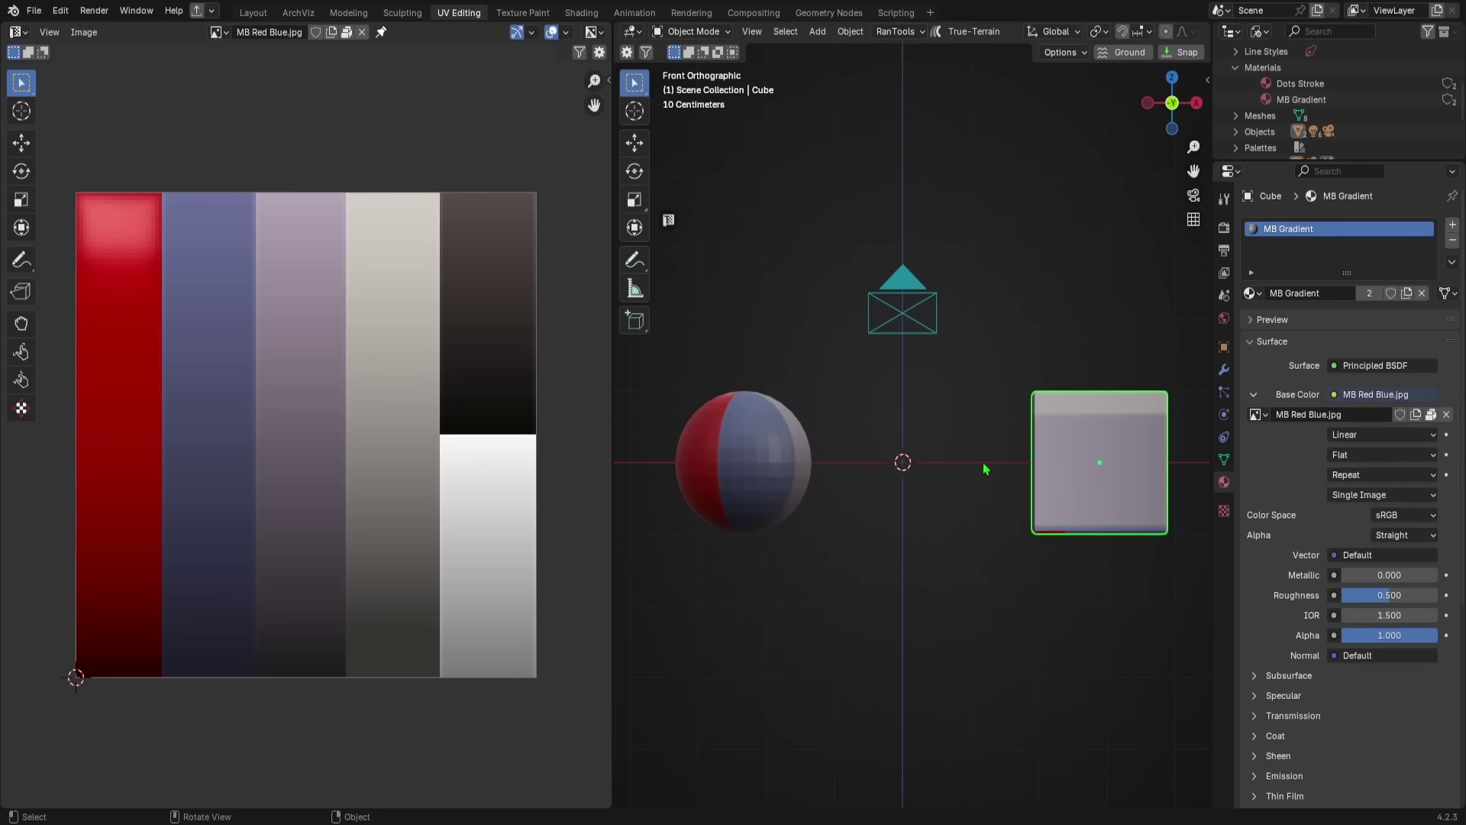
Step: Project the whole cube's UVs from view and select the resulting square island
key("Tab")
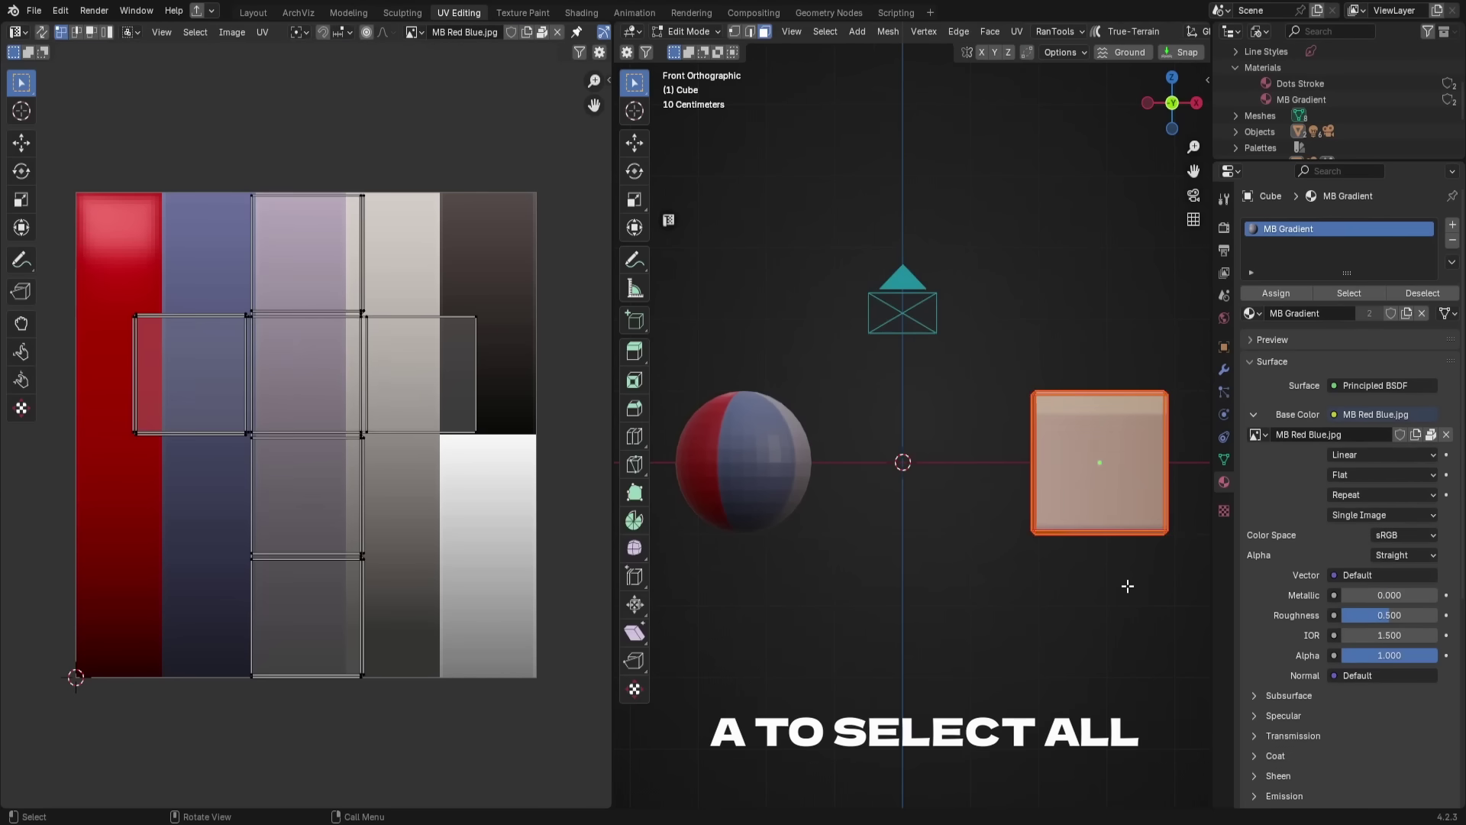
key("u")
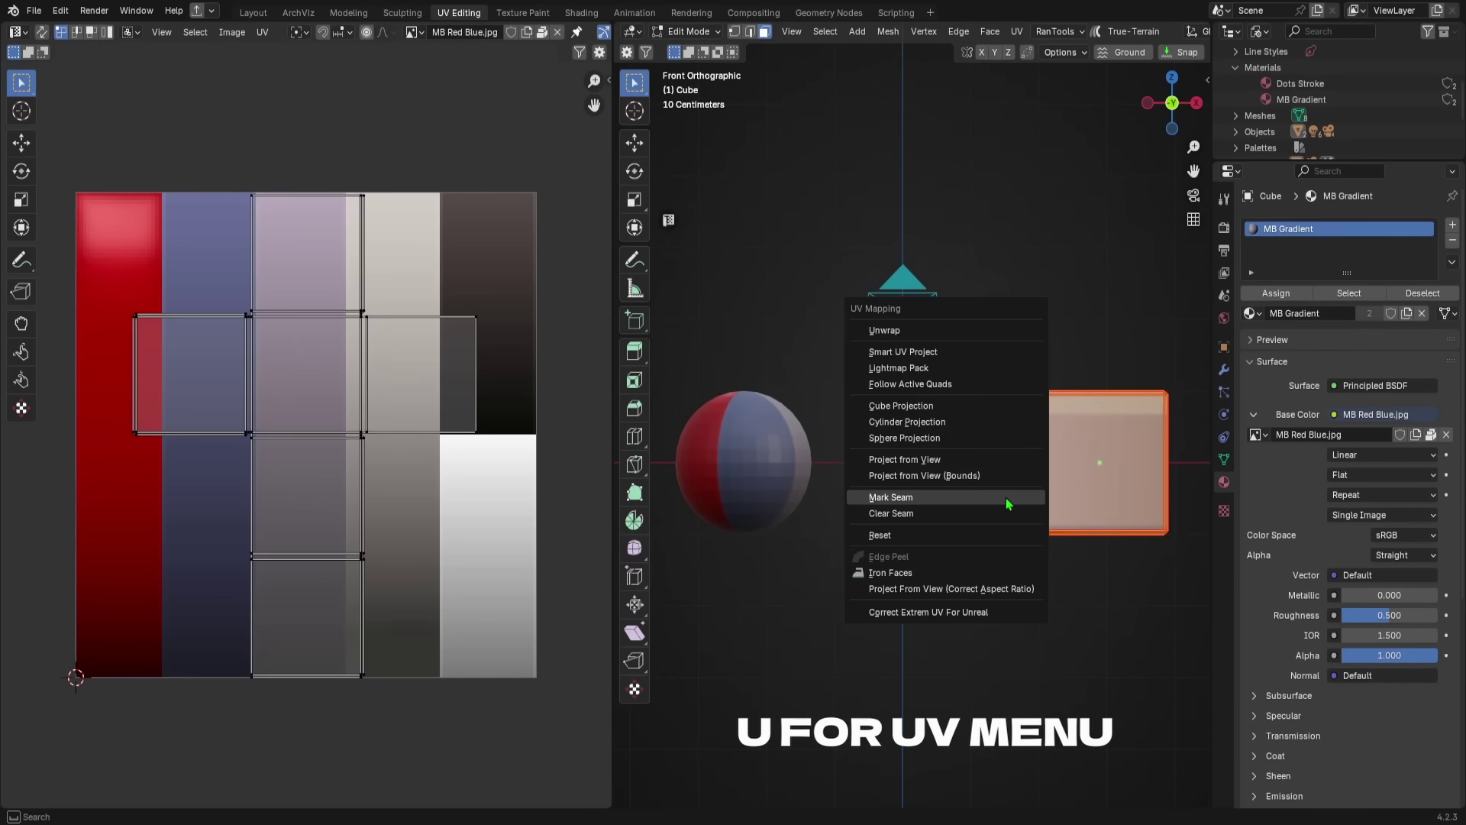
left_click(964, 462)
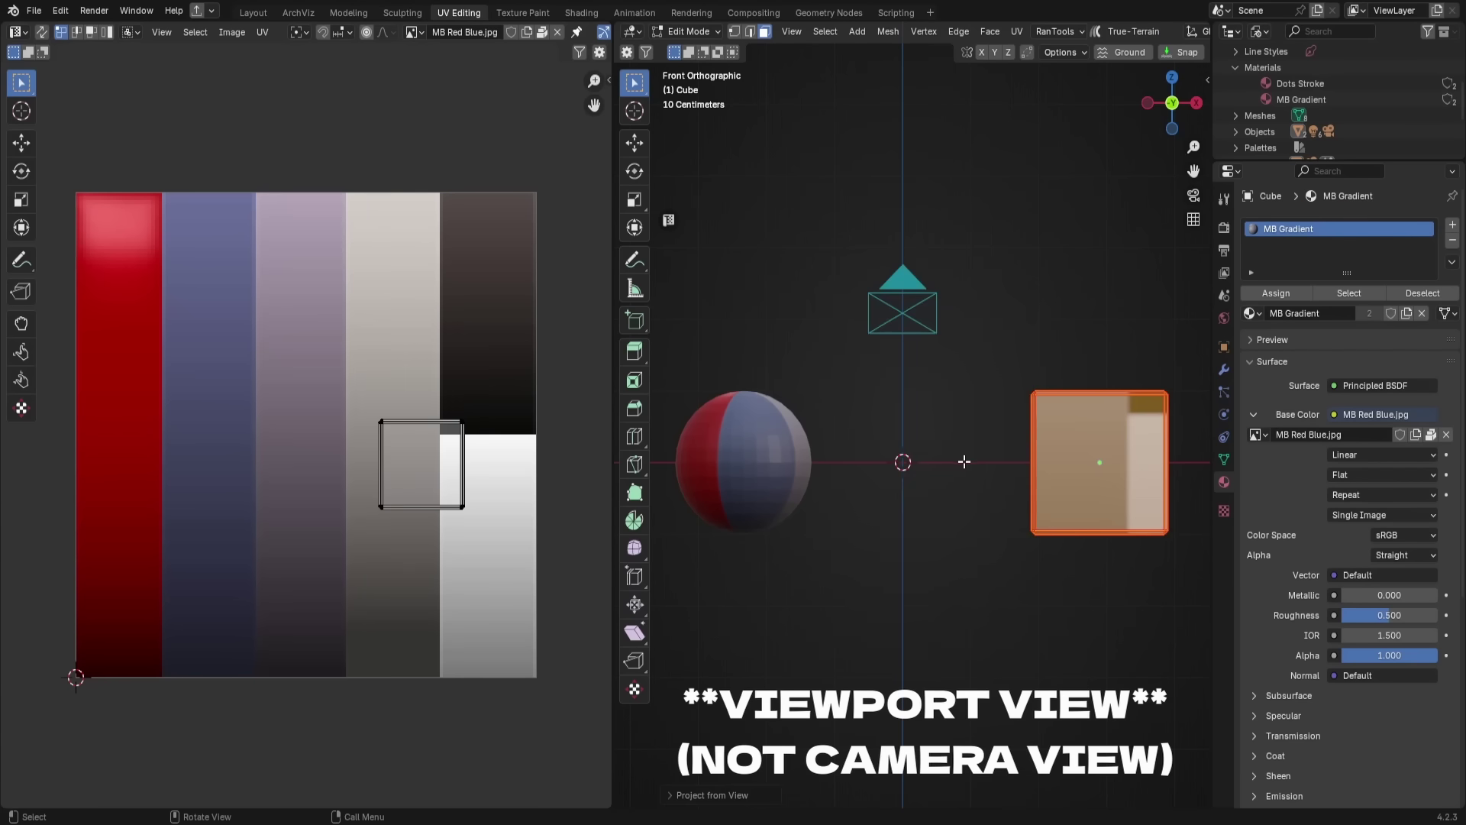
left_click_drag(324, 374, 495, 542)
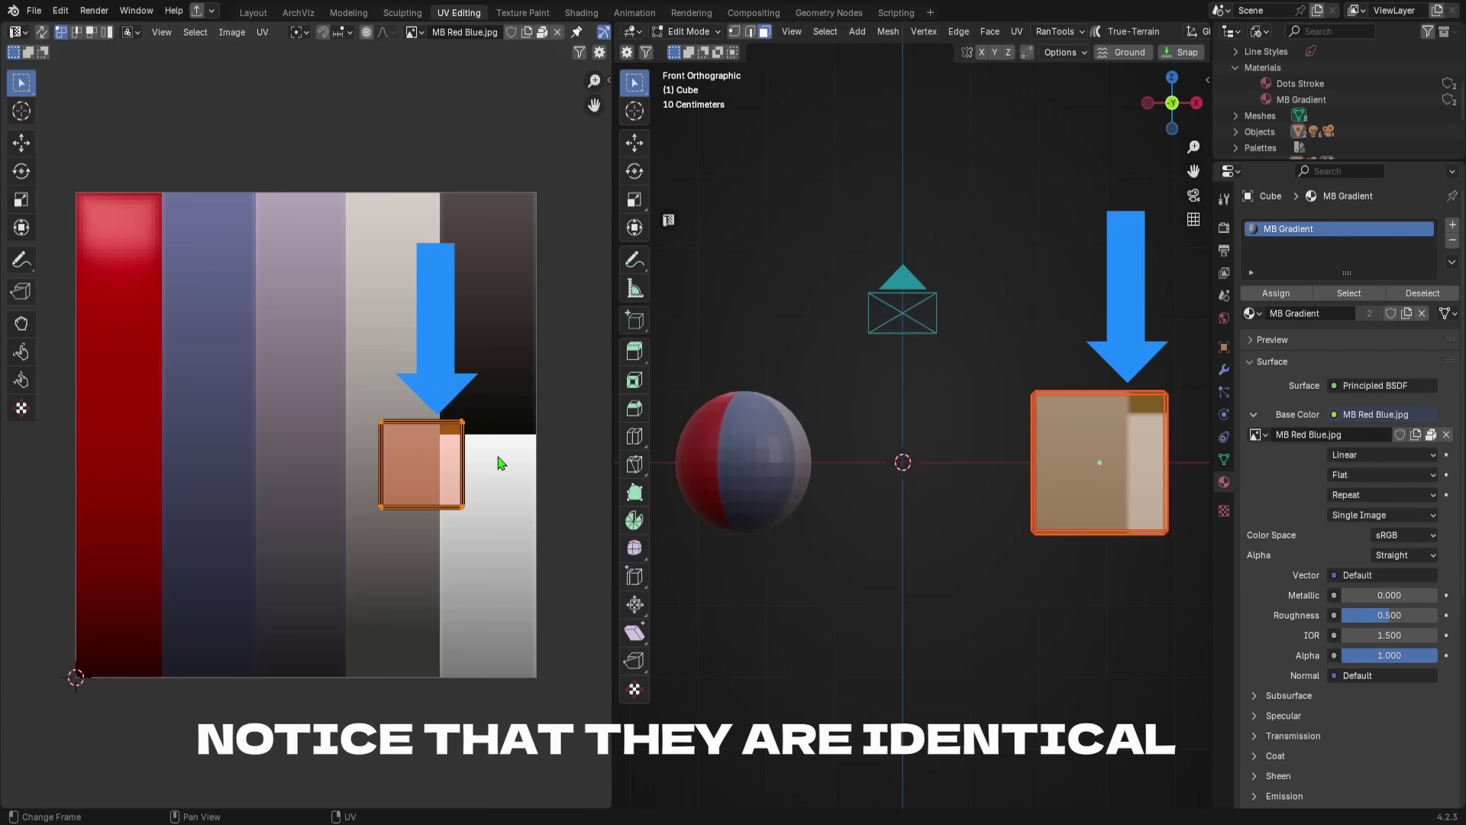
Step: Move and shrink the island, then stretch it vertically into a tall strip over the mauve stripe
key("g")
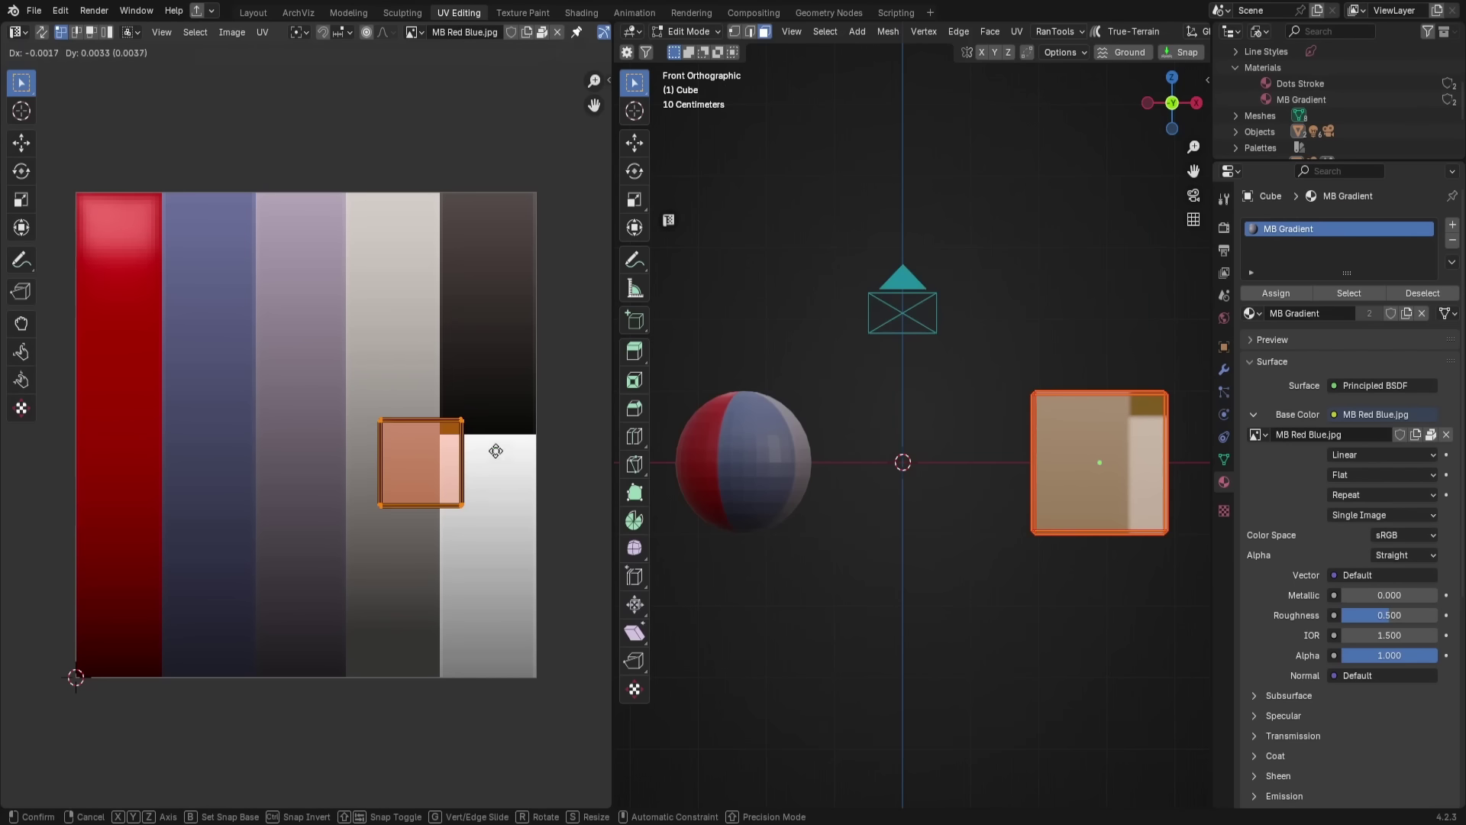
key("s")
left_click(389, 412)
key("s")
key("y")
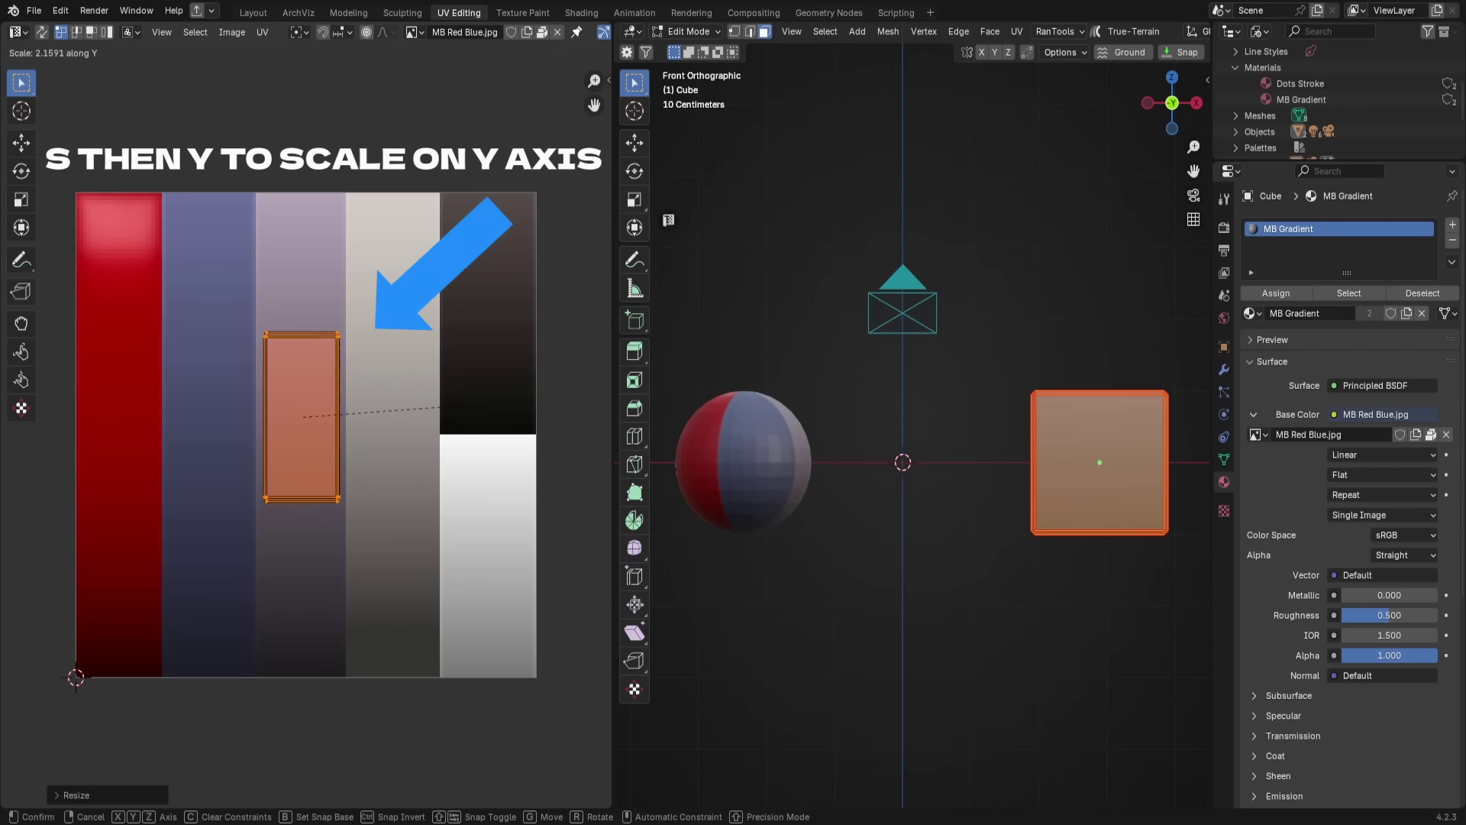
left_click(514, 471)
key("shift+alt+z")
middle_click_drag(1041, 507, 1054, 608)
Step: Stretch the sphere's UVs vertically along Y
key("ctrl+Tab")
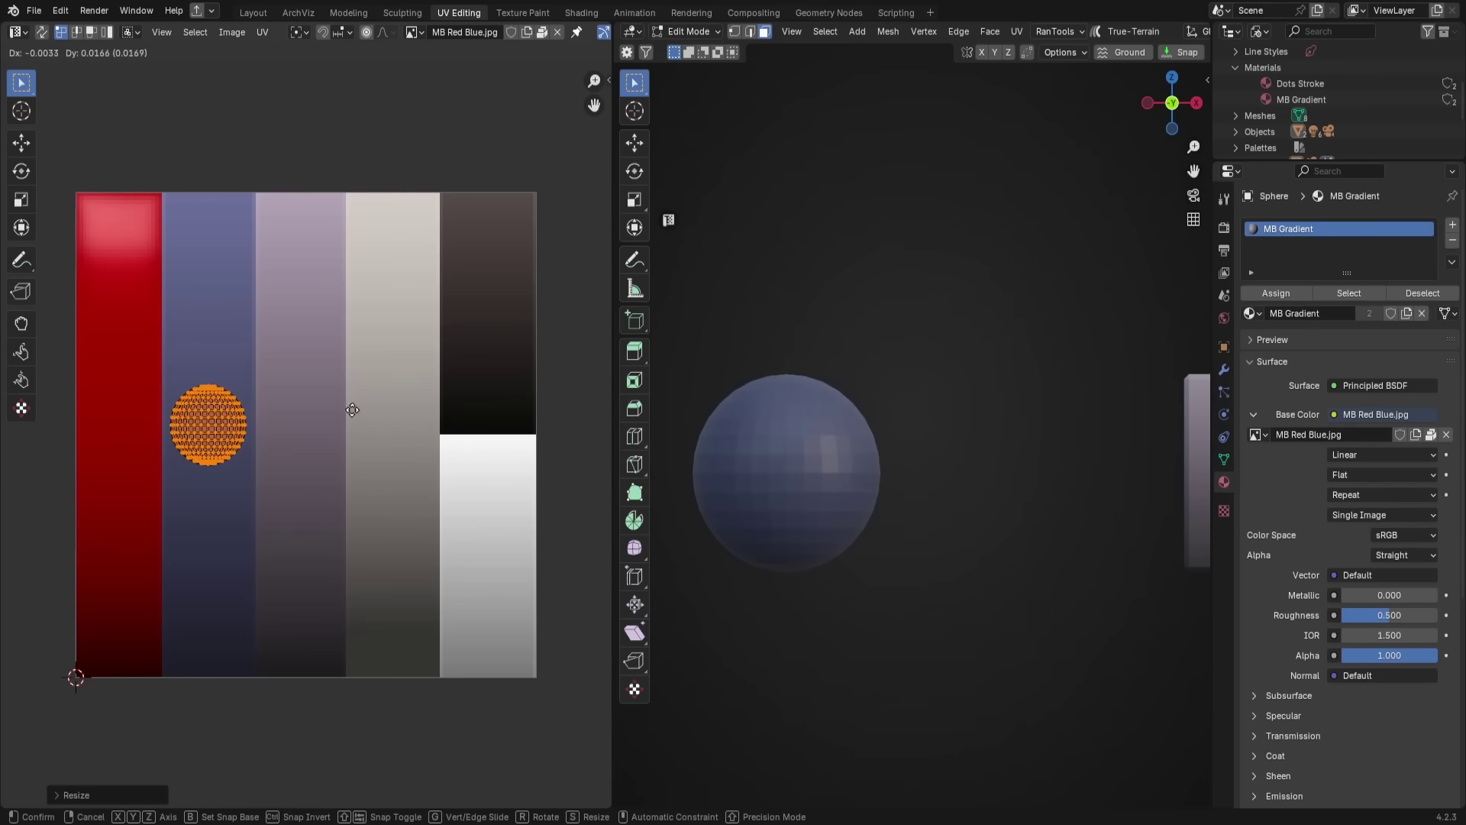
key("s")
key("y")
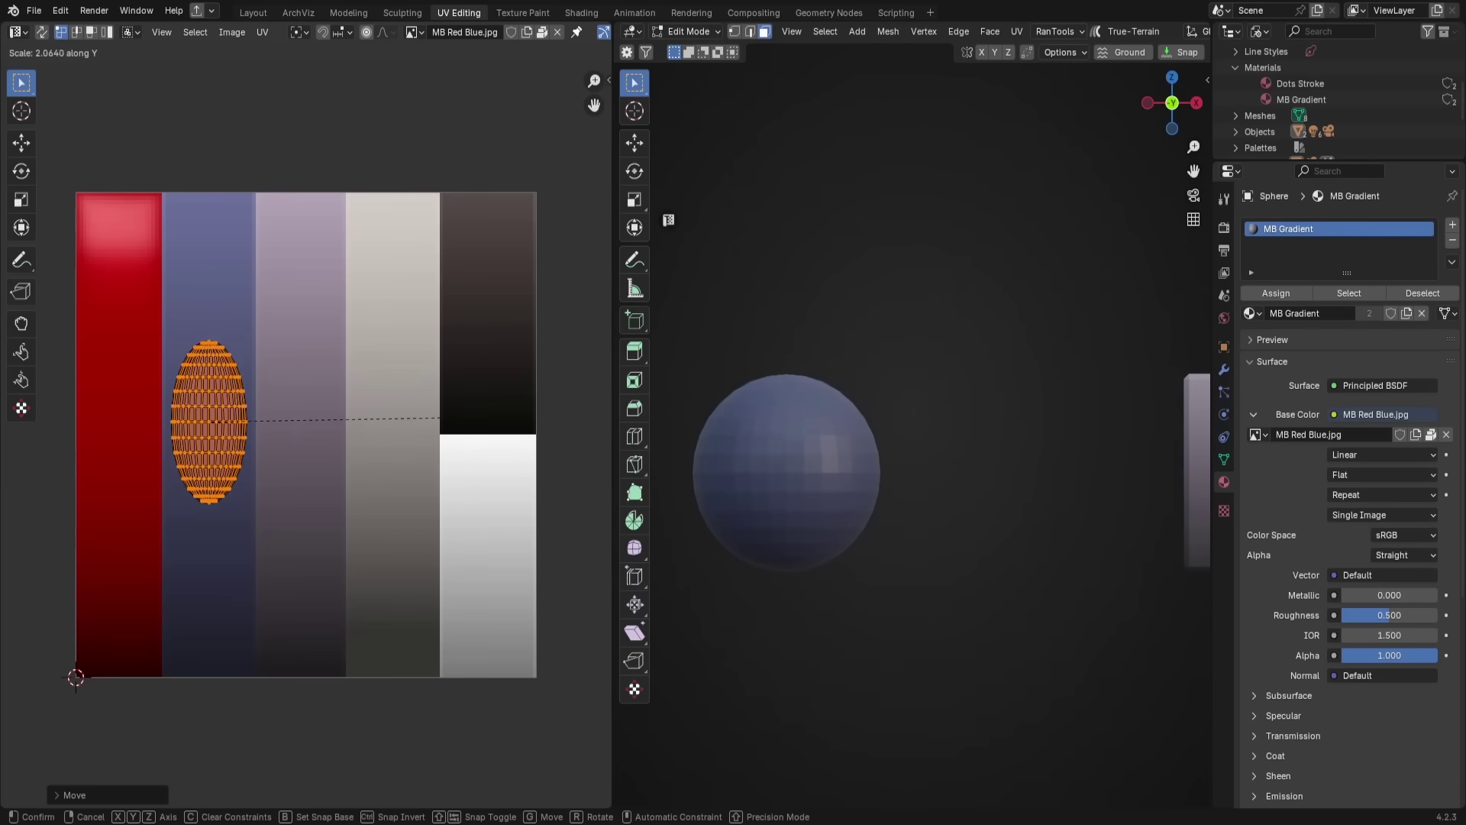
left_click(585, 423)
Step: Return the sphere to Object Mode, shade it smooth, and raise roughness to 0.957
key("ctrl+Tab")
left_click(846, 463)
right_click(846, 463)
left_click(789, 410)
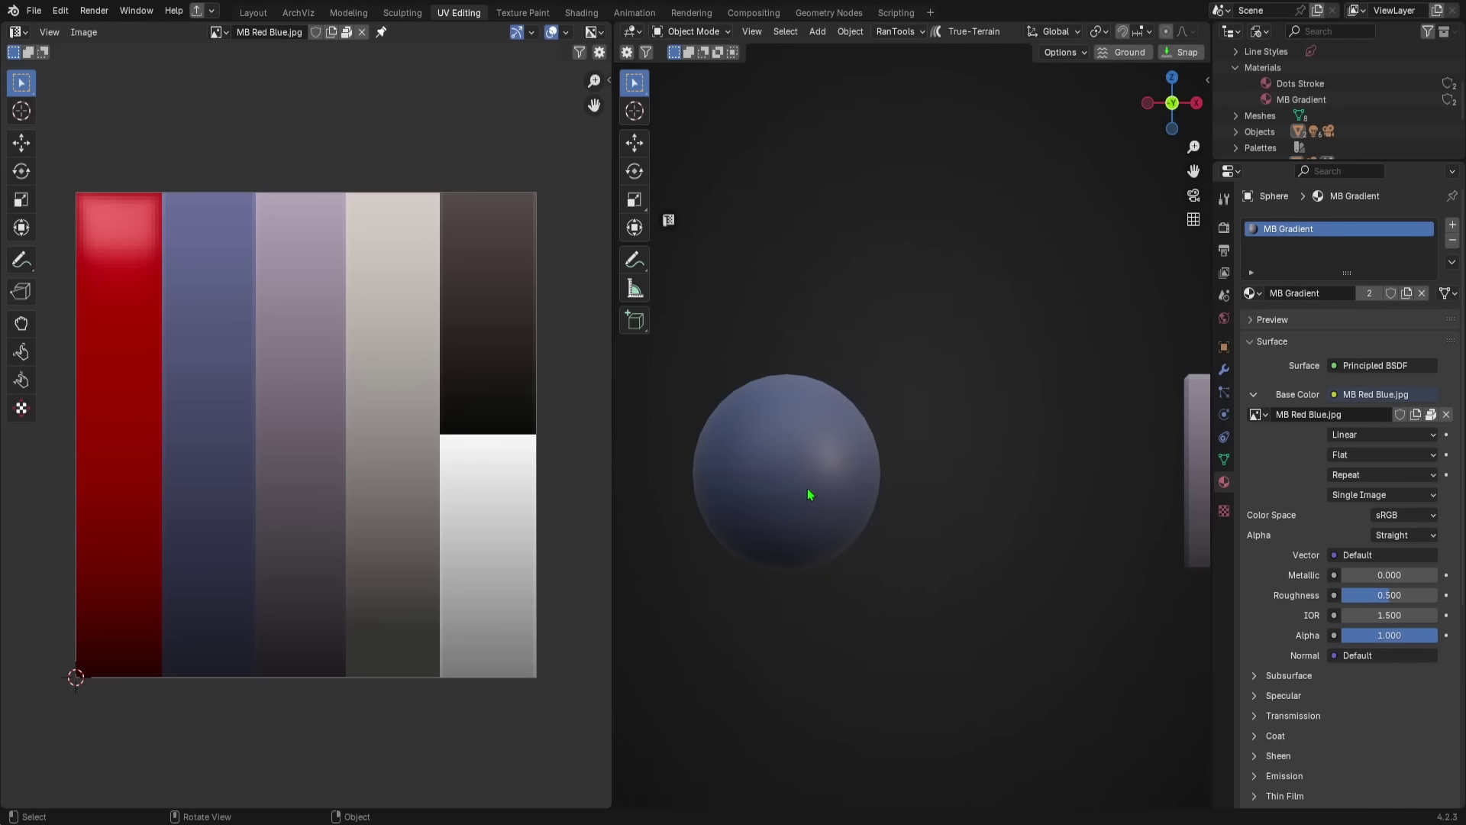
left_click_drag(1373, 595, 1433, 595)
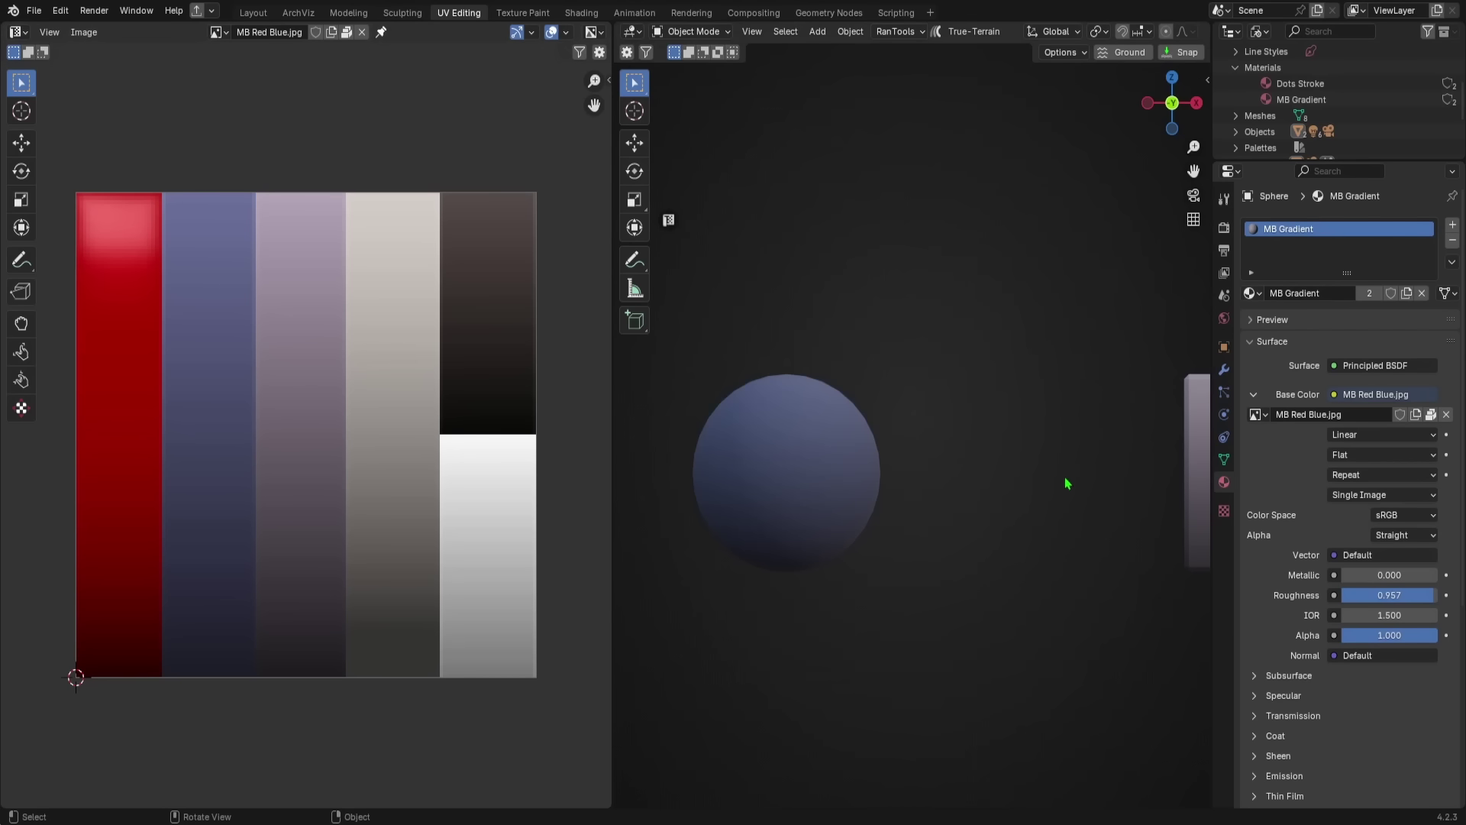
Step: Move the sphere's UV island onto the pale grey stripe and stretch it taller along Y
middle_click_drag(1064, 476, 897, 573)
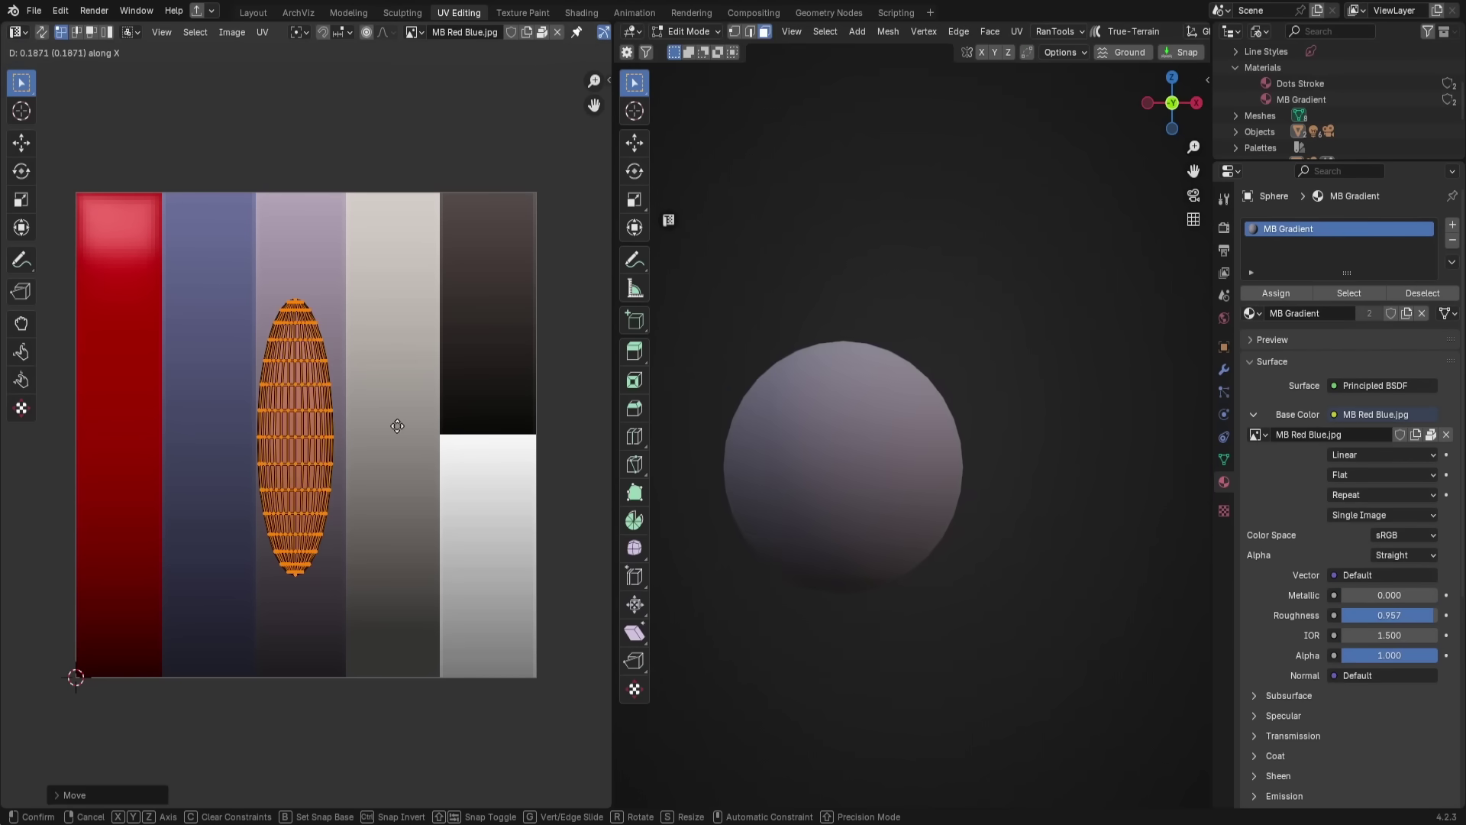
left_click_drag(397, 426, 498, 425)
left_click(498, 426)
key("g")
key("y")
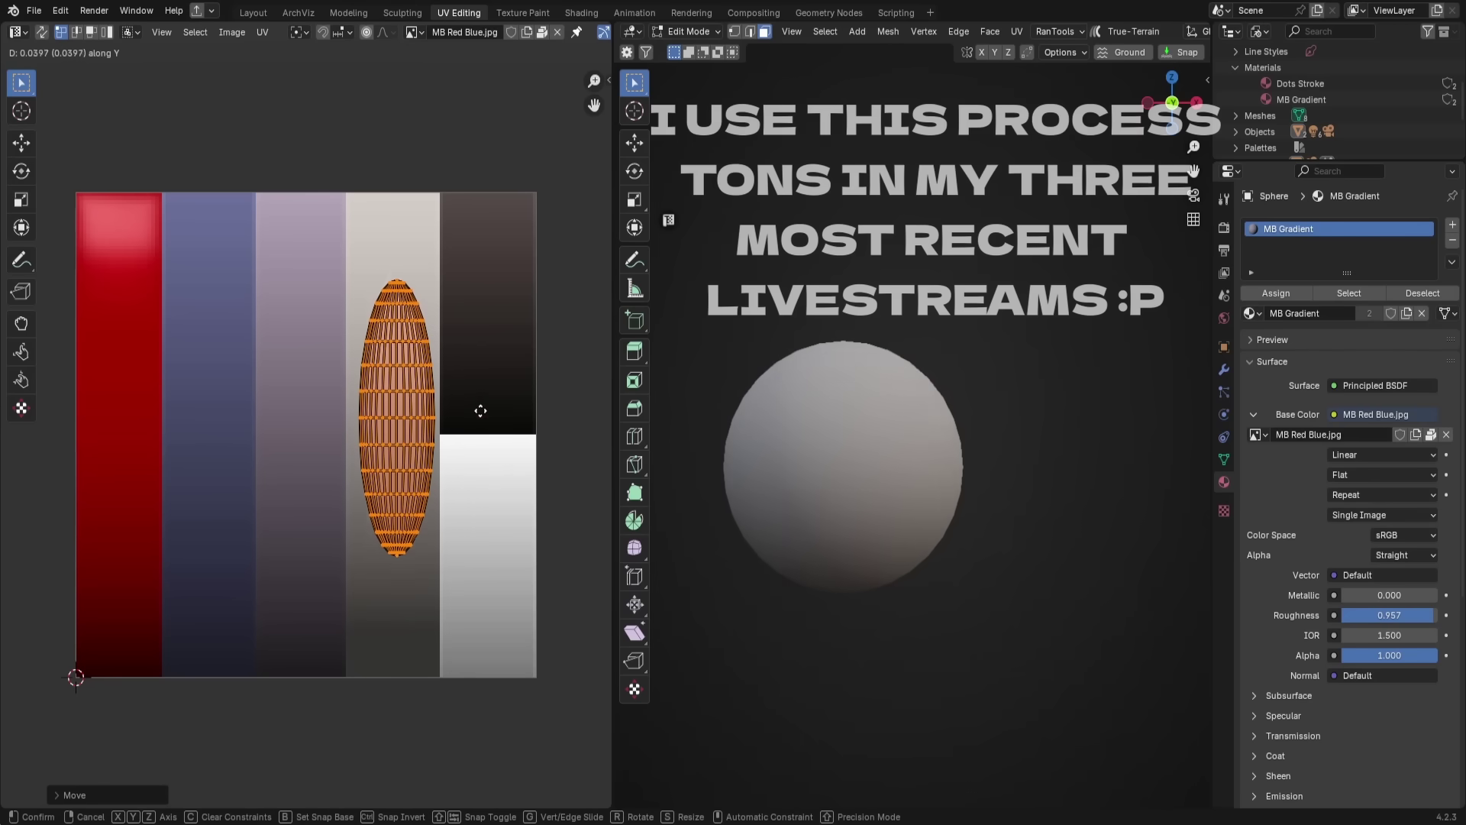
key("s")
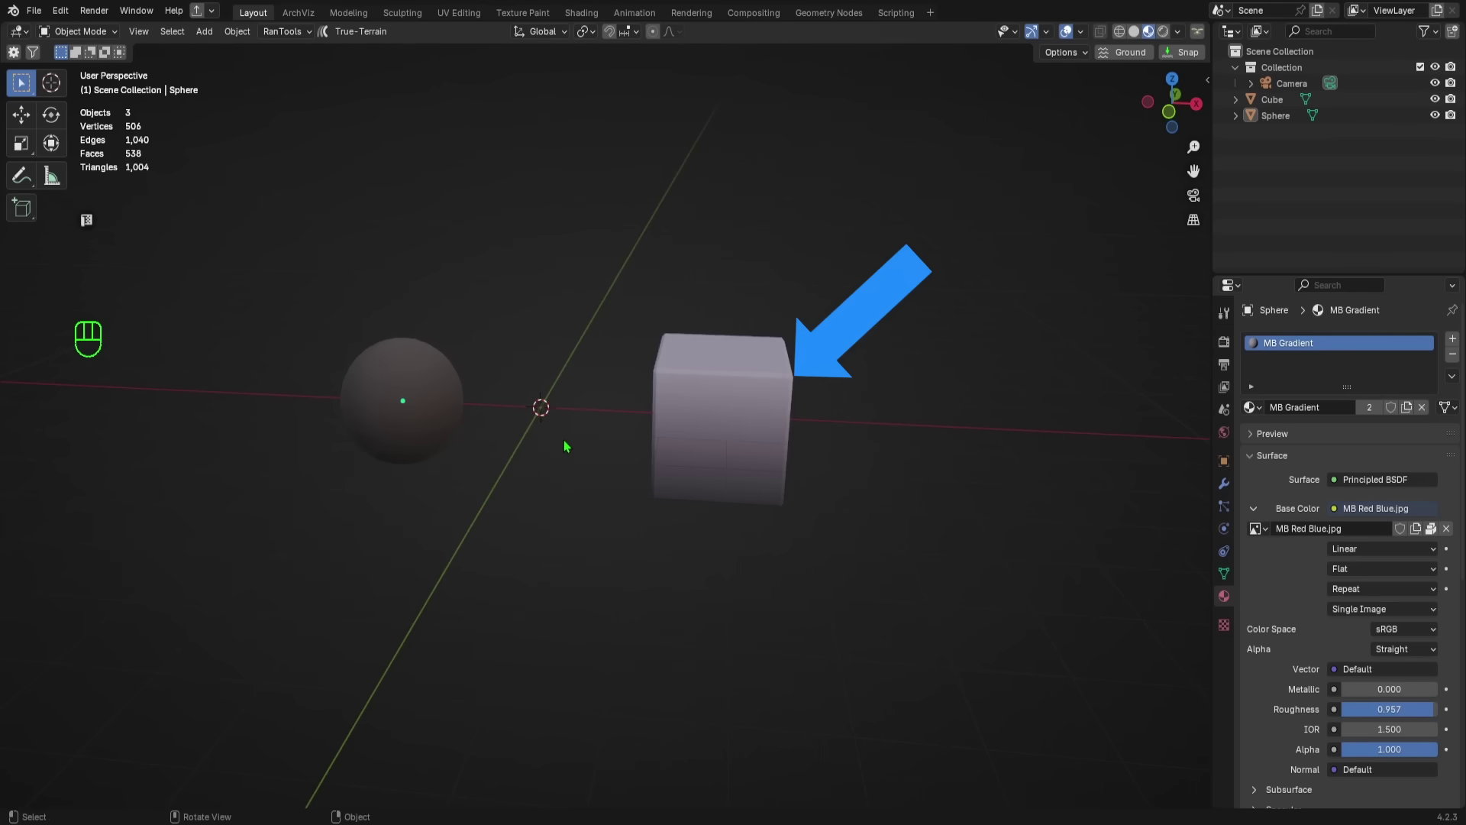
Step: In face select mode, pick the cube's top faces and invert to select its side faces
scroll(567, 462, "up", 2)
left_click(724, 413)
key("Tab")
left_click(988, 427)
key("3")
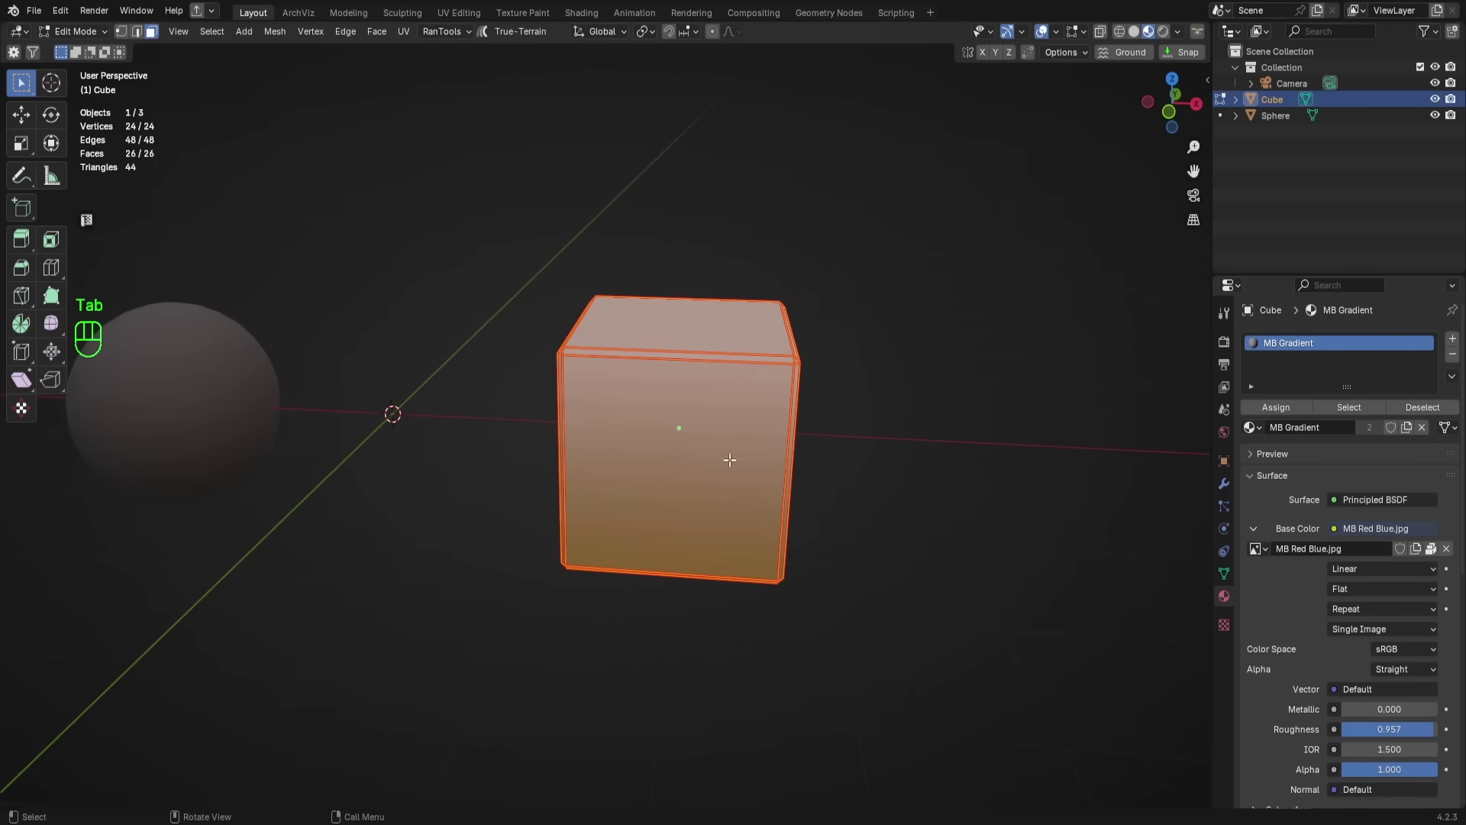
left_click(717, 454)
left_click(785, 455, "shift")
middle_click_drag(932, 472, 971, 368)
left_click(808, 500, "shift")
left_click(867, 520, "ctrl")
key("ctrl+i")
Step: In UV Editing, frame the cube and orbit to an angled shaded preview
left_click(459, 13)
key("KP_Decimal")
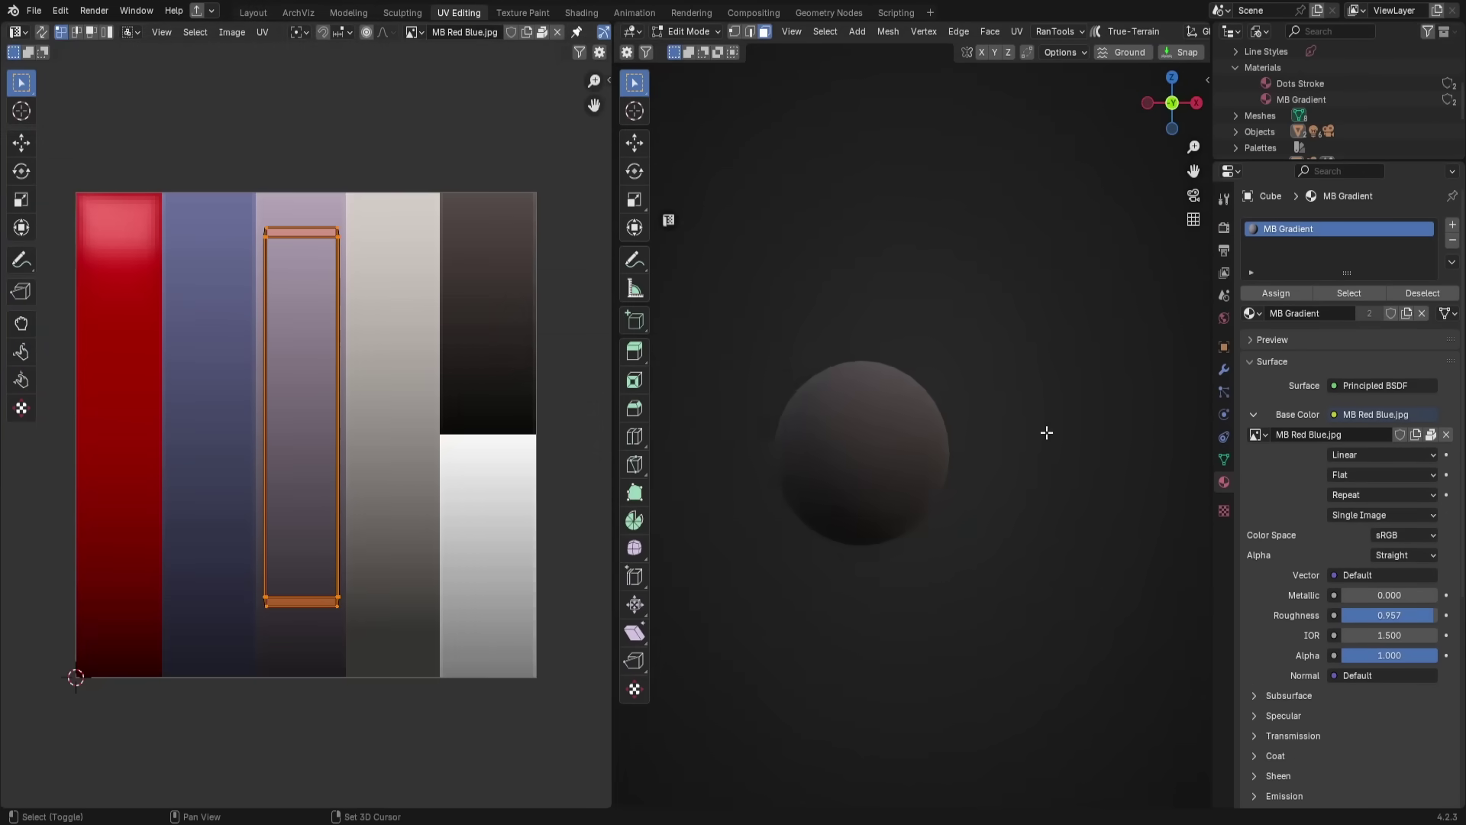
key("shift+alt+z")
middle_click_drag(930, 428, 951, 448)
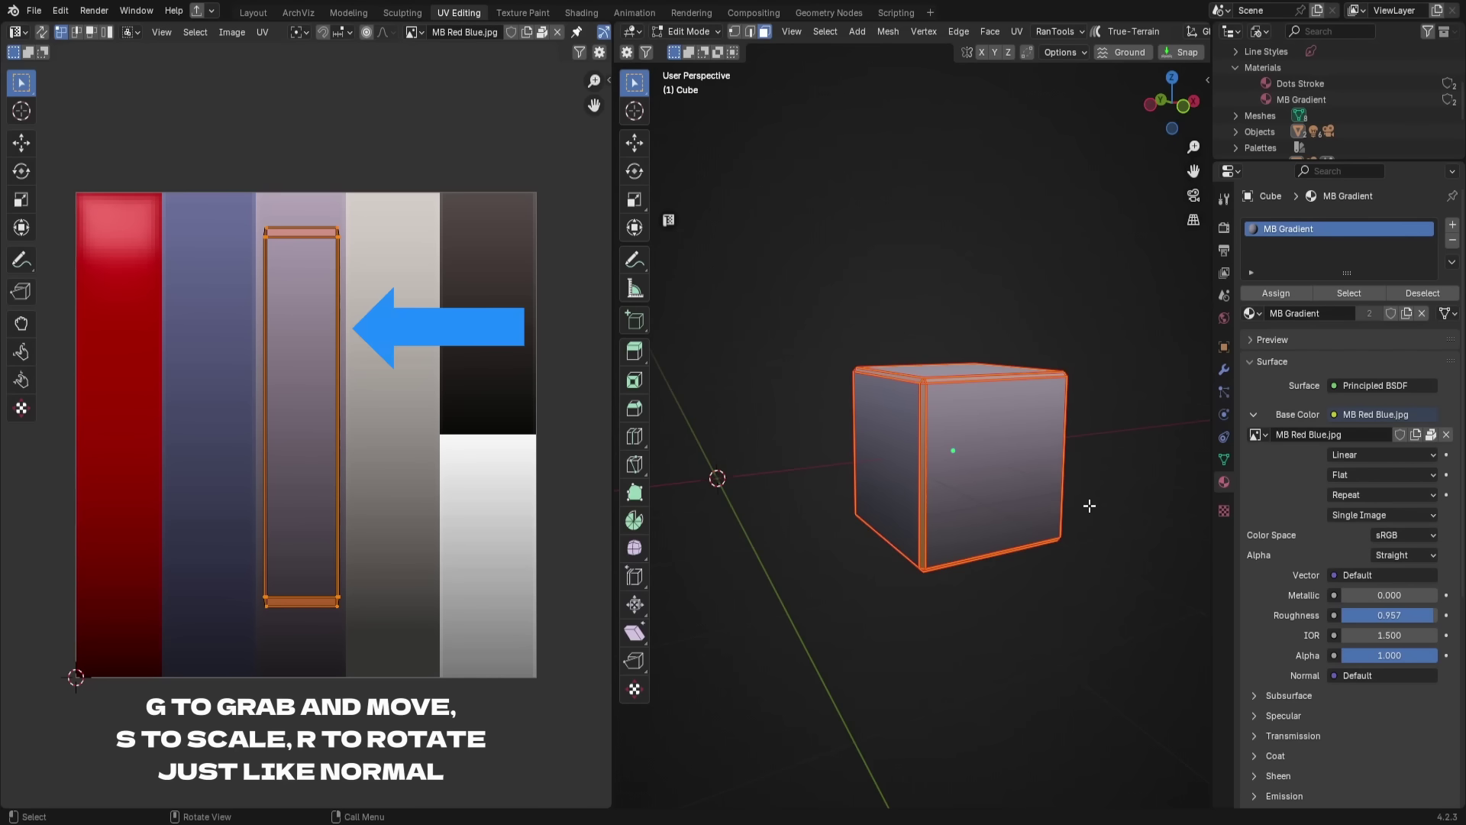
key("shift+alt+z")
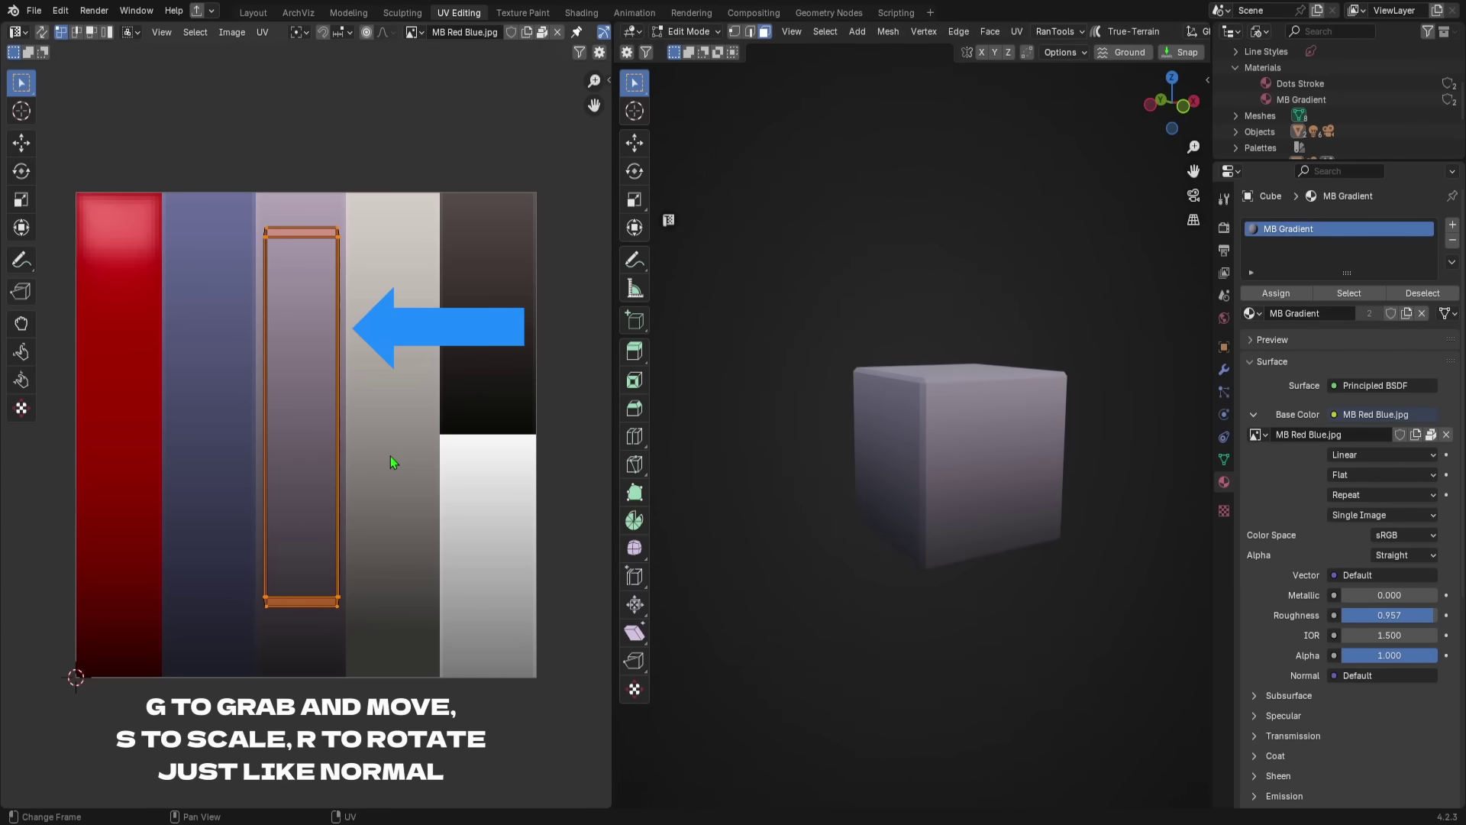
Step: Move the cube's UV rectangle up, shrink it, and reposition it vertically within the lavender strip
key("g")
key("y")
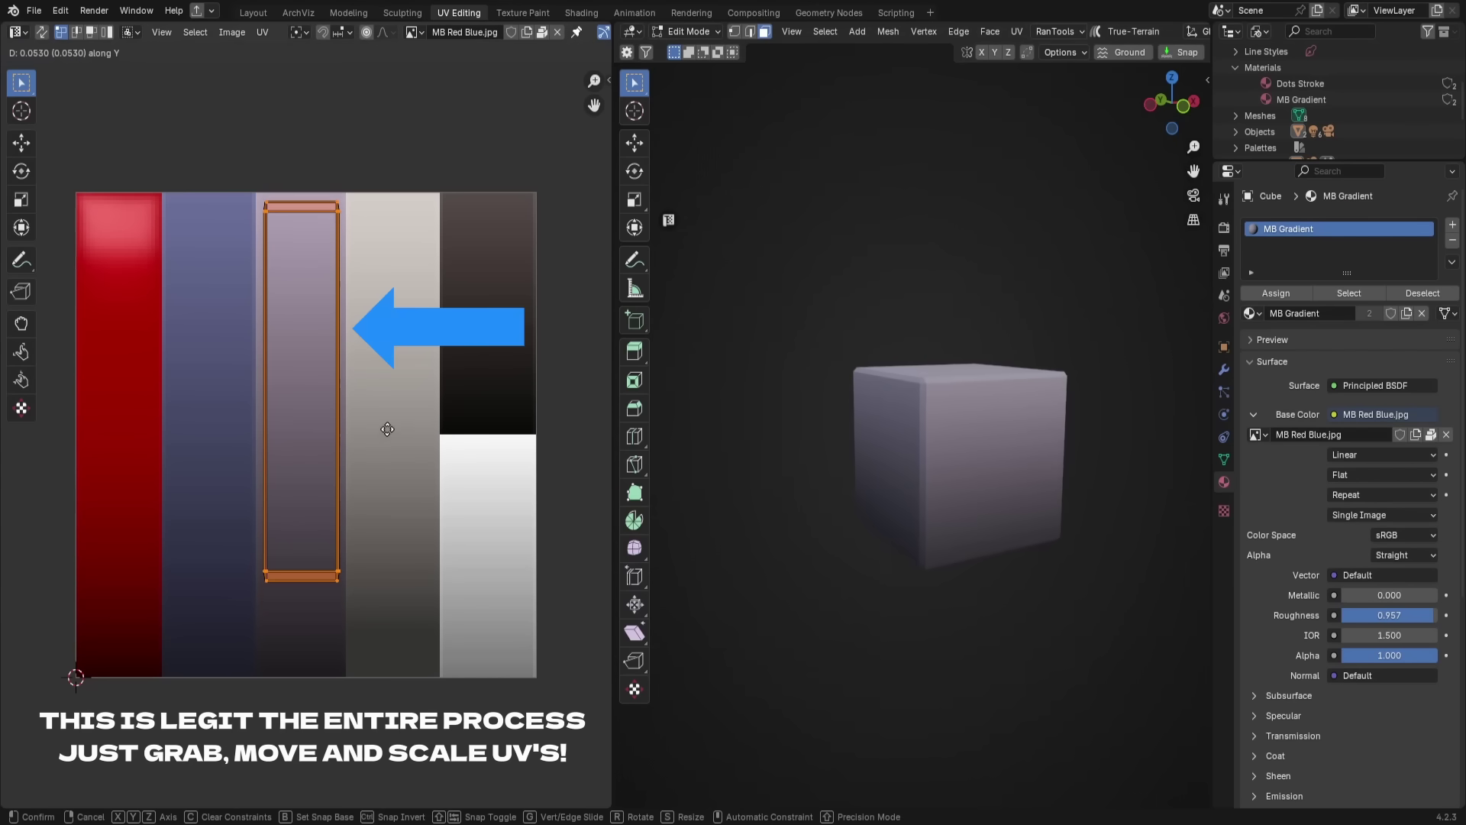
left_click(387, 426)
key("s")
left_click(399, 350)
key("g")
key("y")
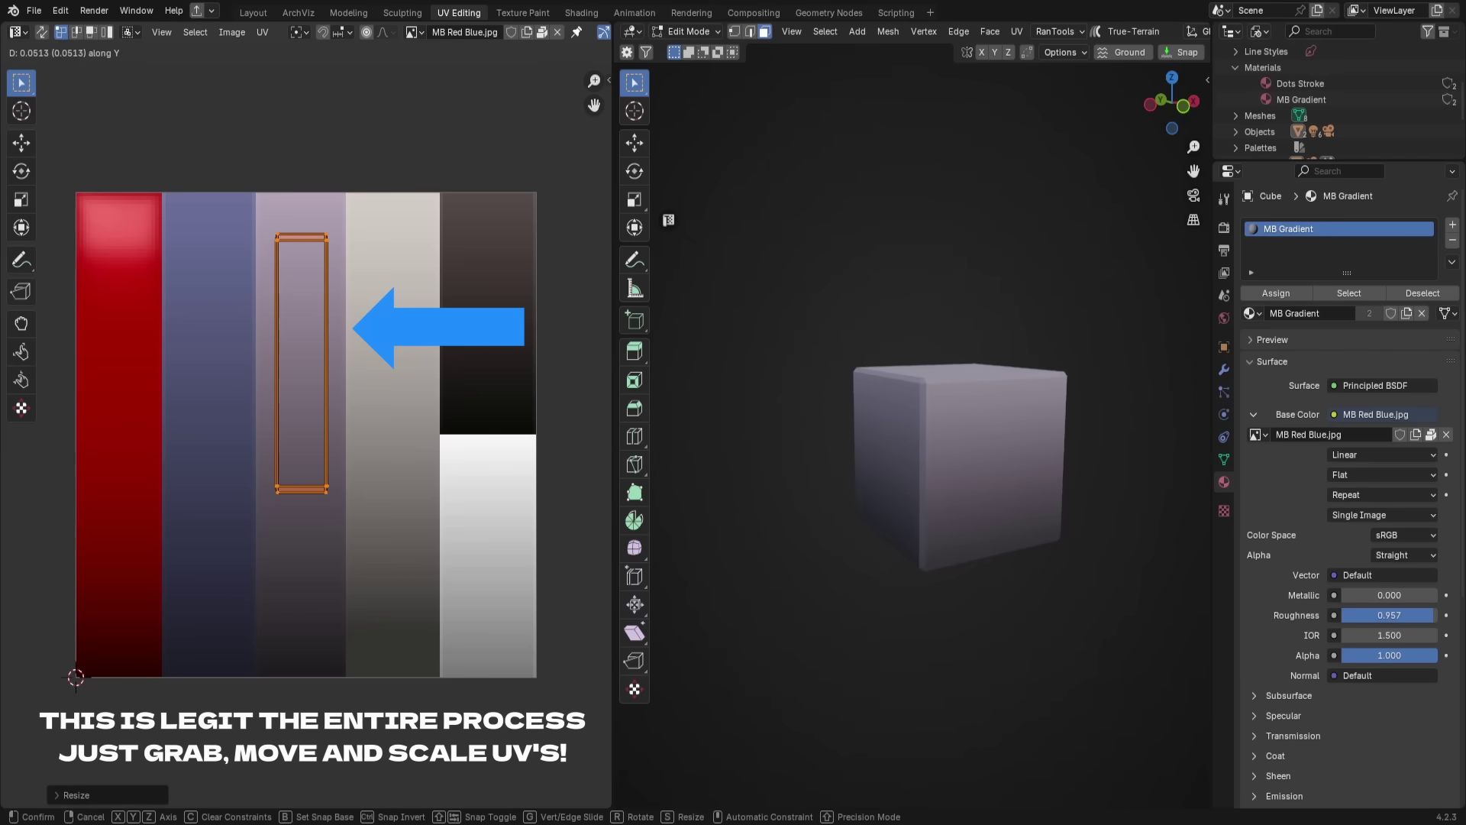
left_click(327, 415)
middle_click_drag(955, 458, 878, 428)
key("g")
key("y")
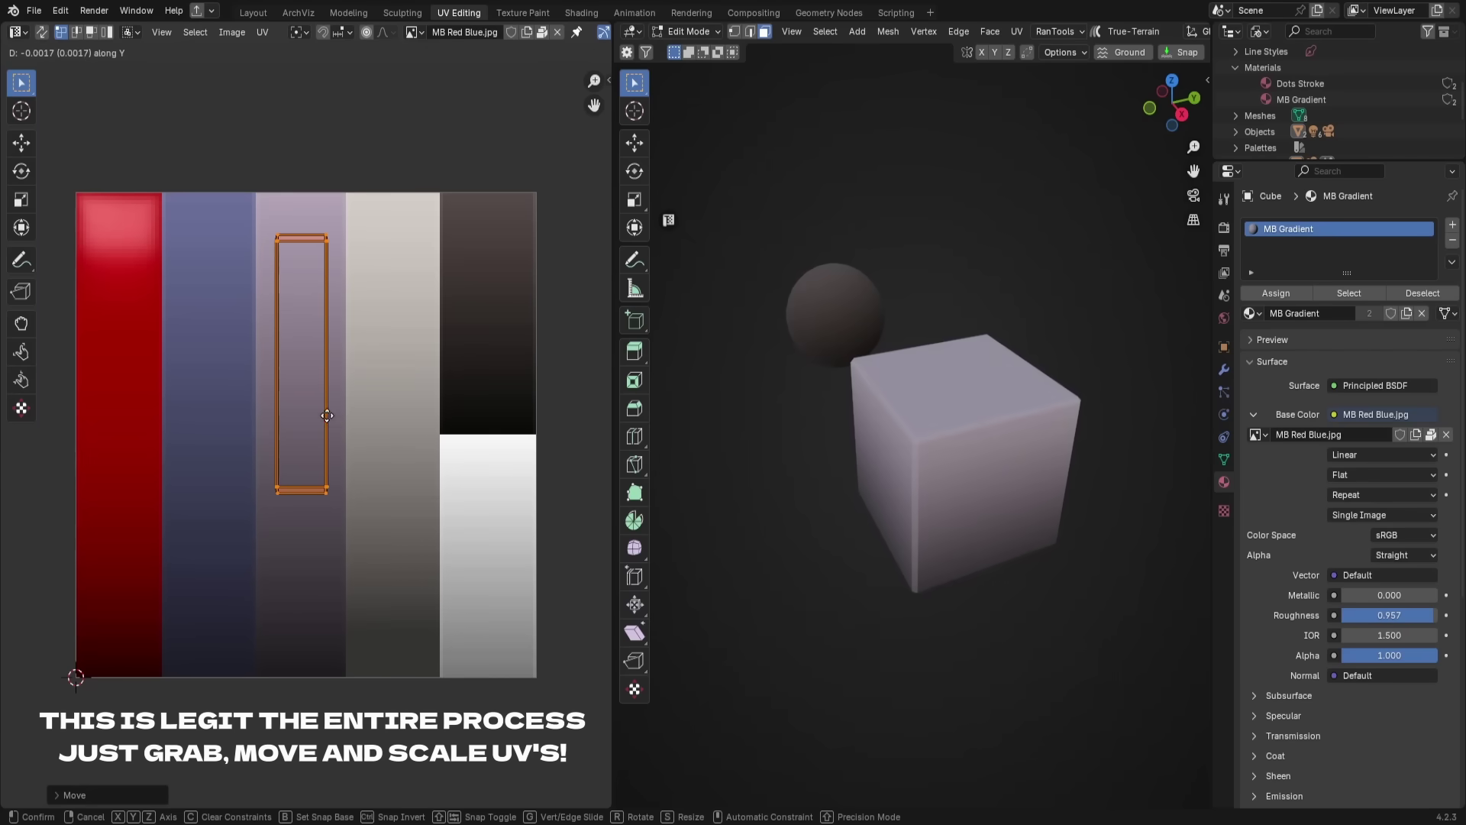
left_click(386, 563)
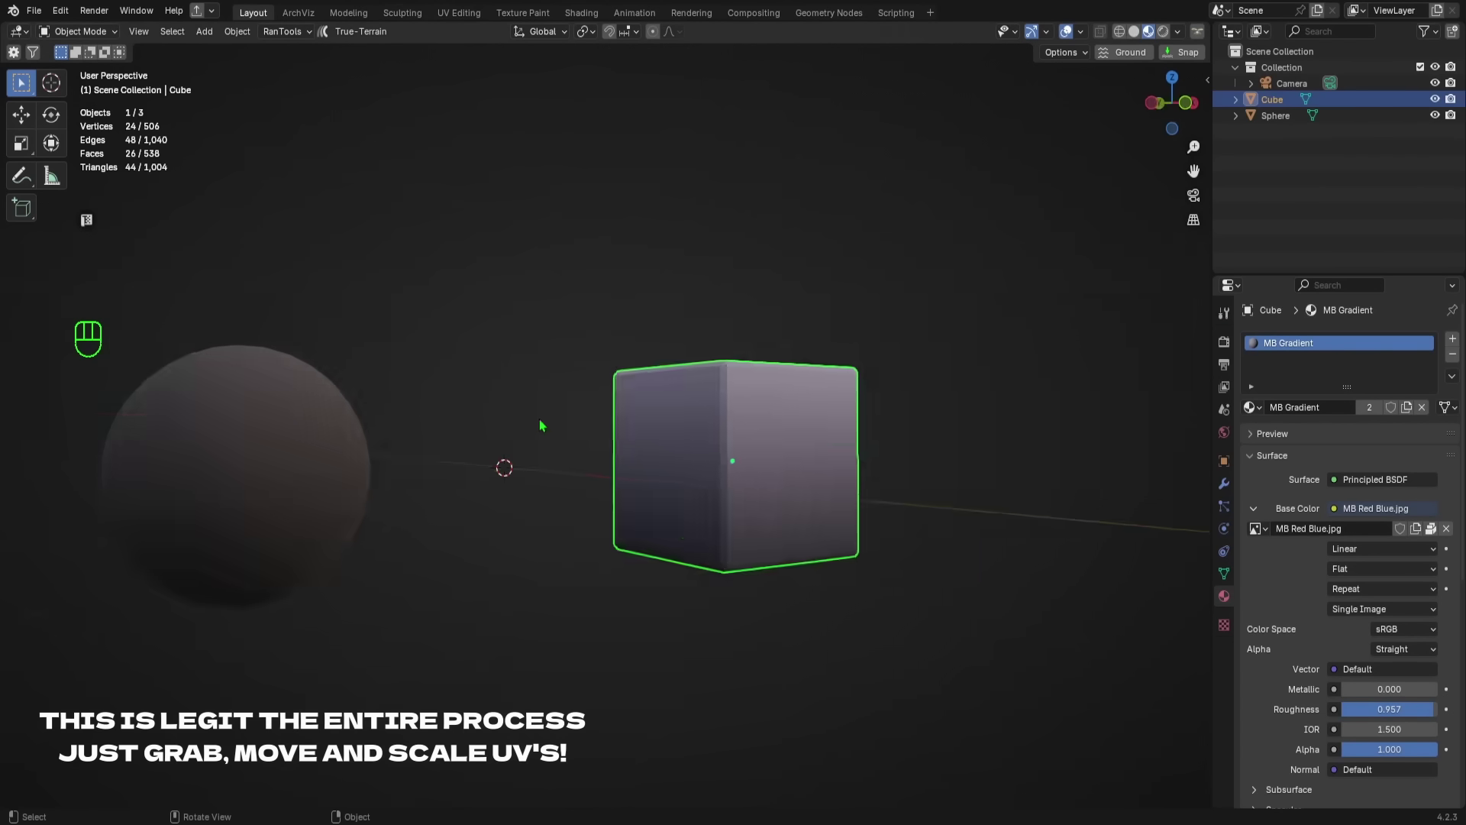
Step: Orbit around the two turrets and unhide the 2048 x 2048 and 64x64 labels with Alt+H
left_click(540, 425)
middle_click_drag(540, 426, 656, 476)
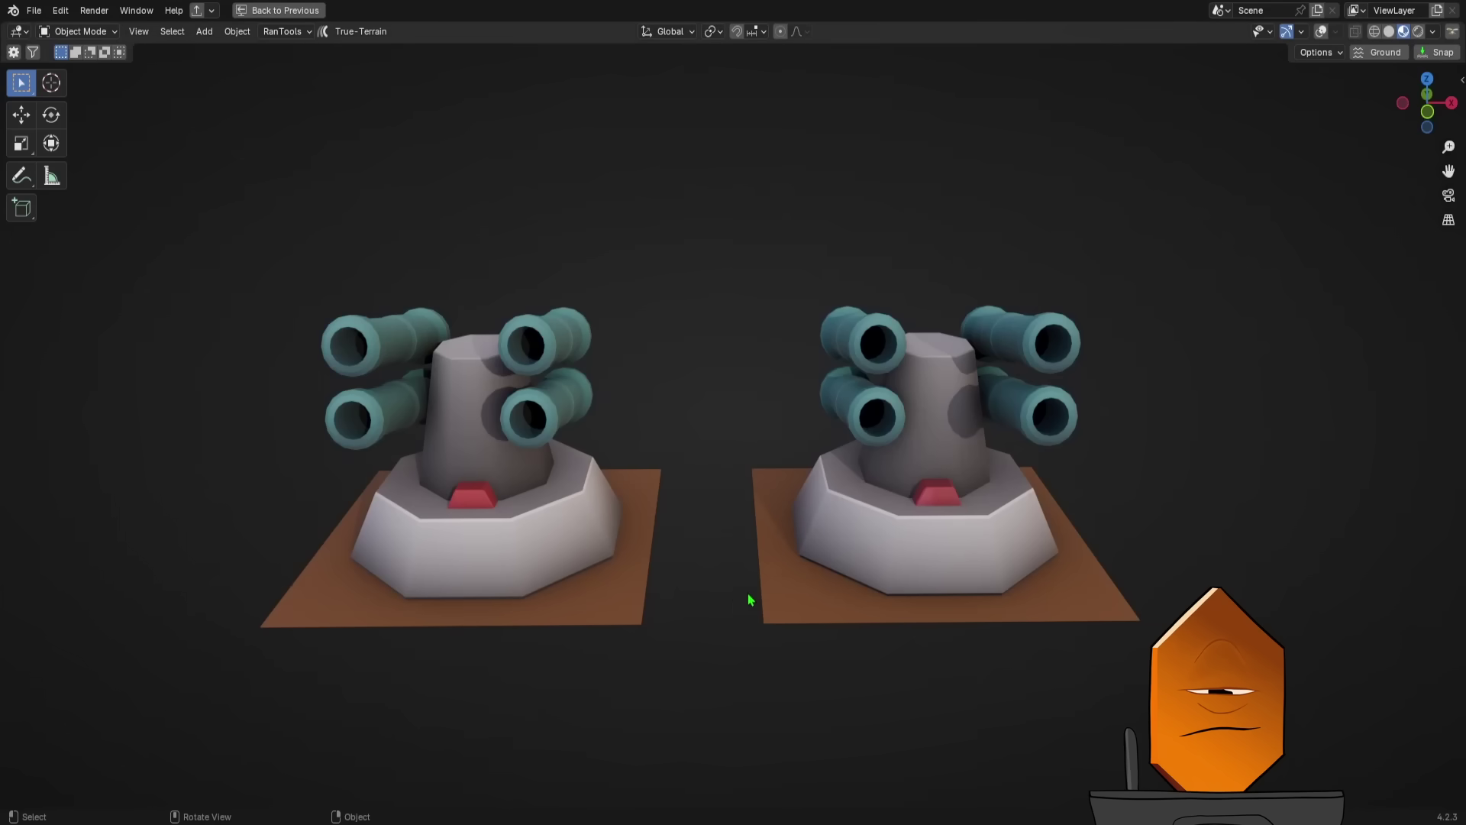
key("shift+alt+z")
left_click(739, 609)
key("shift+alt+z")
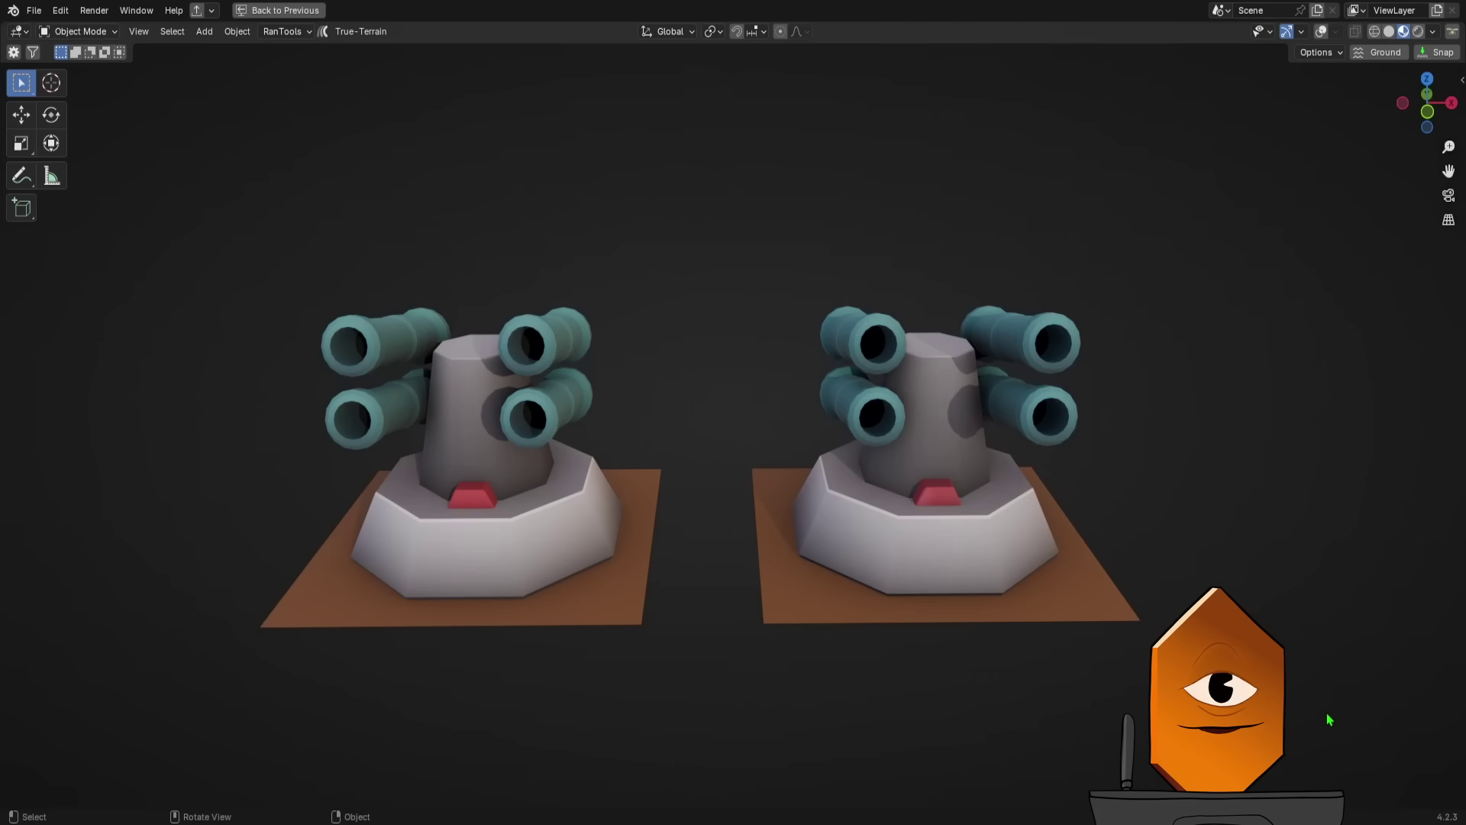
middle_click_drag(1329, 719, 1299, 639)
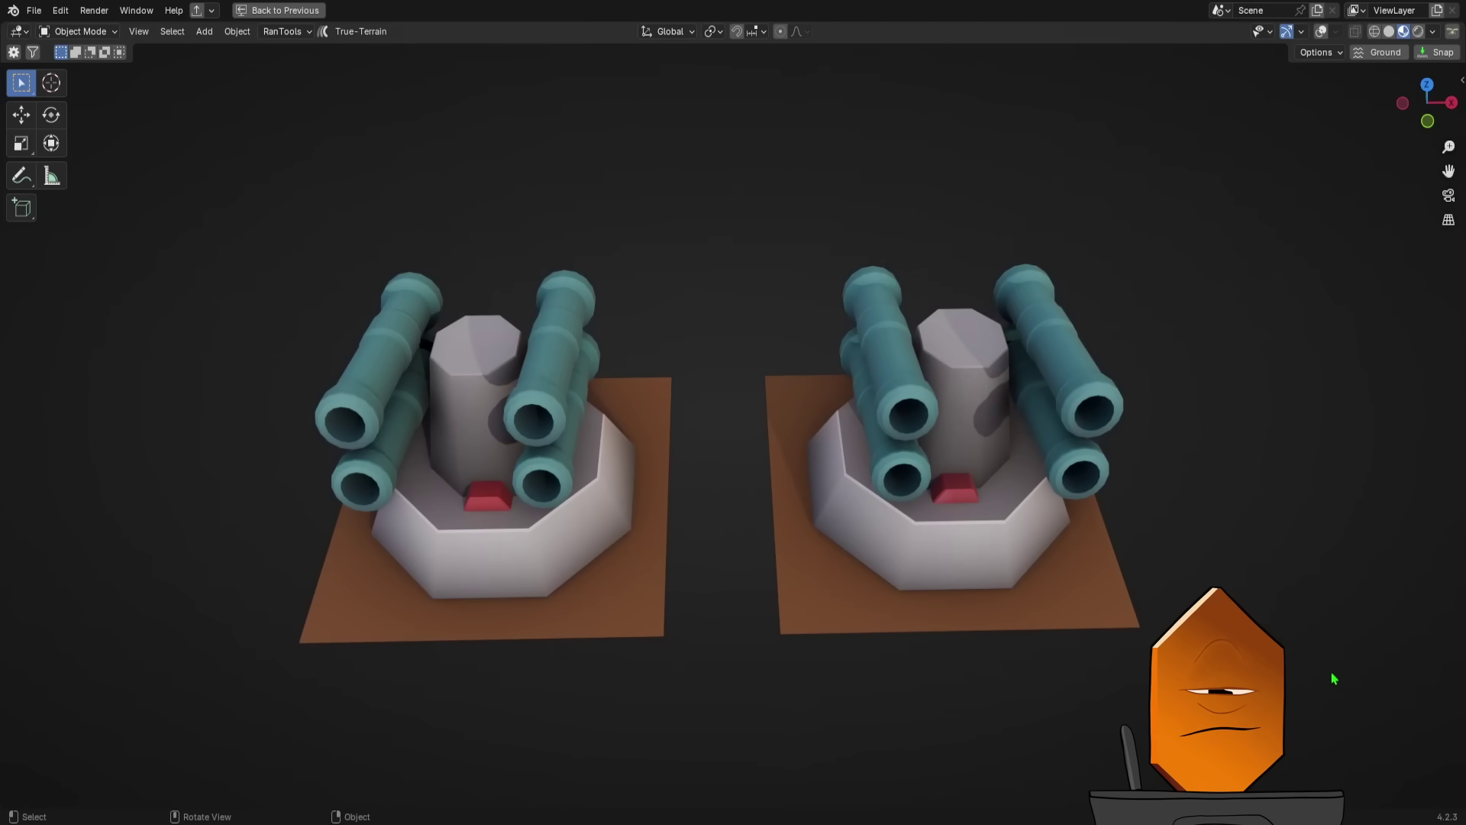
middle_click_drag(1334, 679, 730, 618)
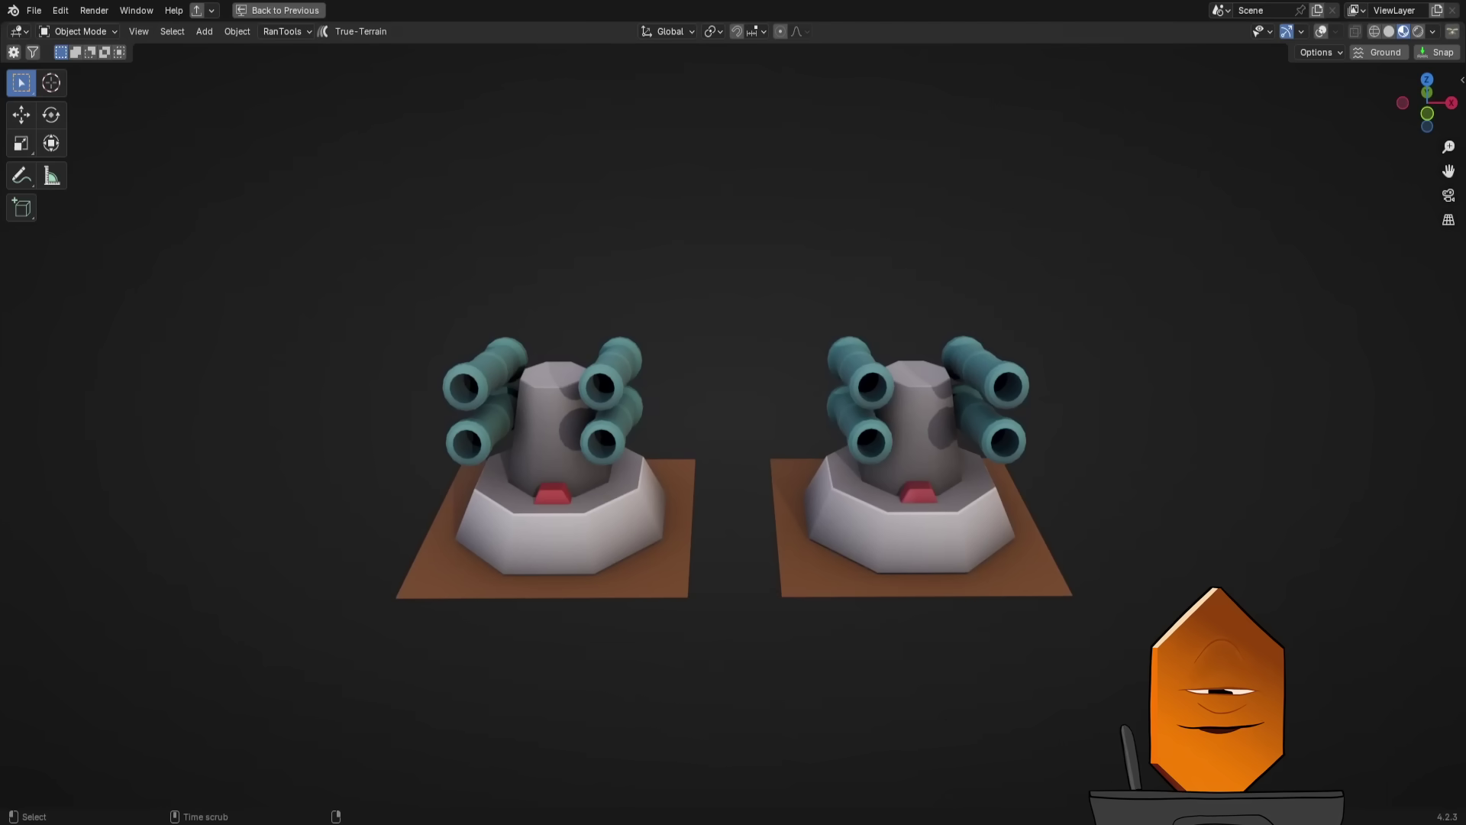
key("alt+h")
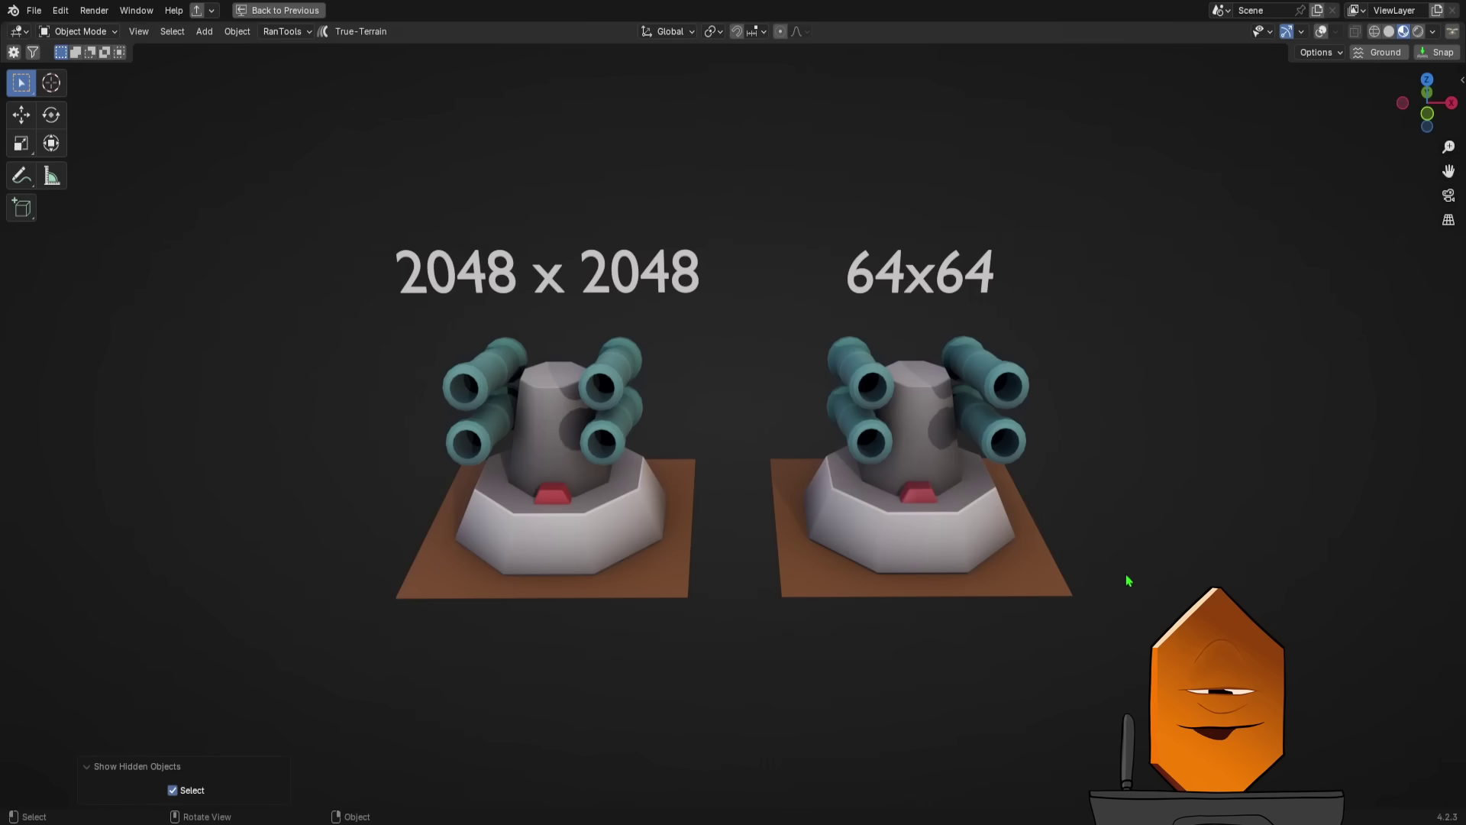
Step: Unhide the '32x smaller file, nearly identical fidelity' caption and restore the full UV Editing layout
scroll(1145, 588, "up", 3)
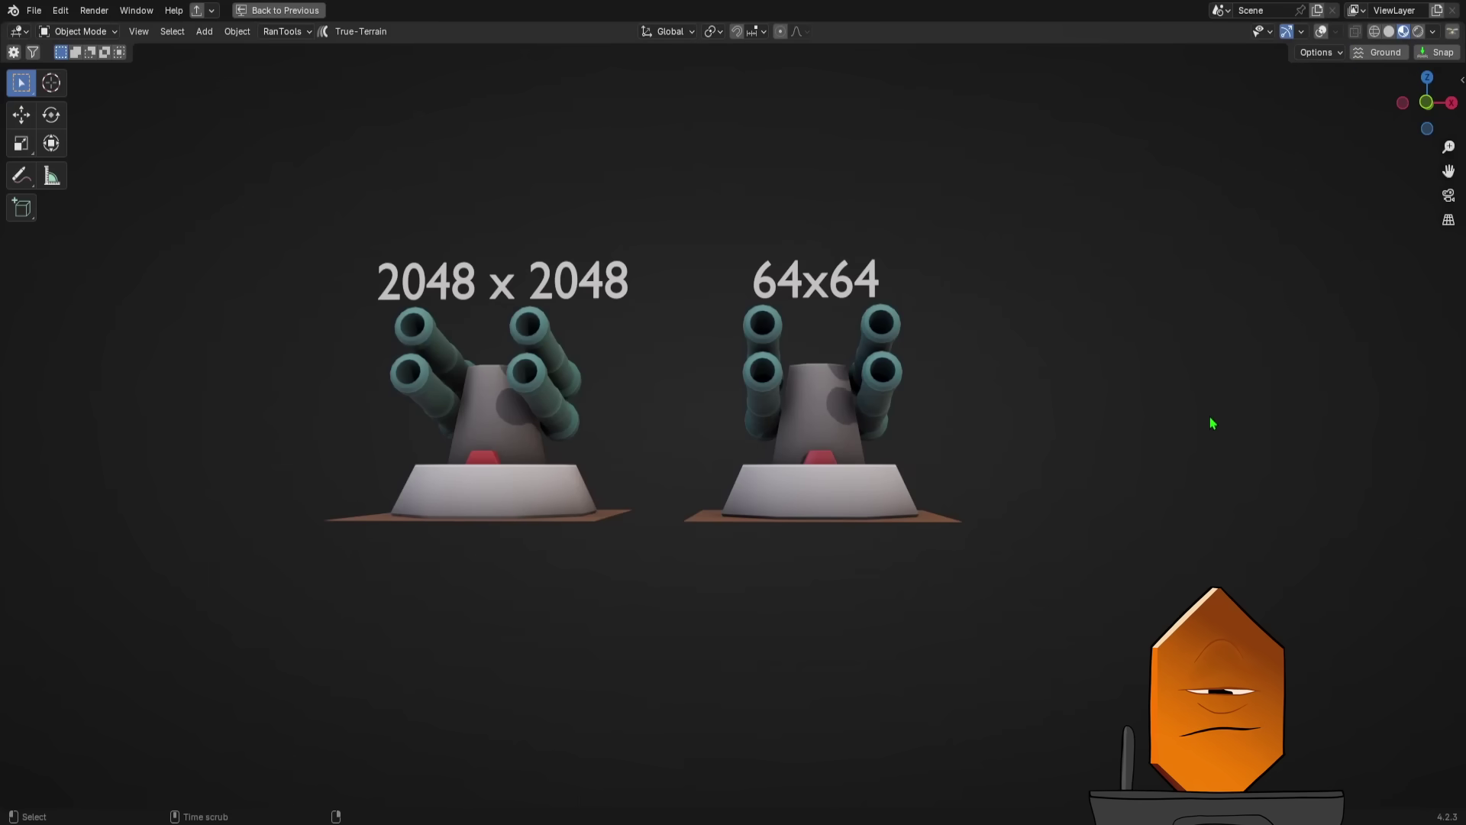
key("alt+h")
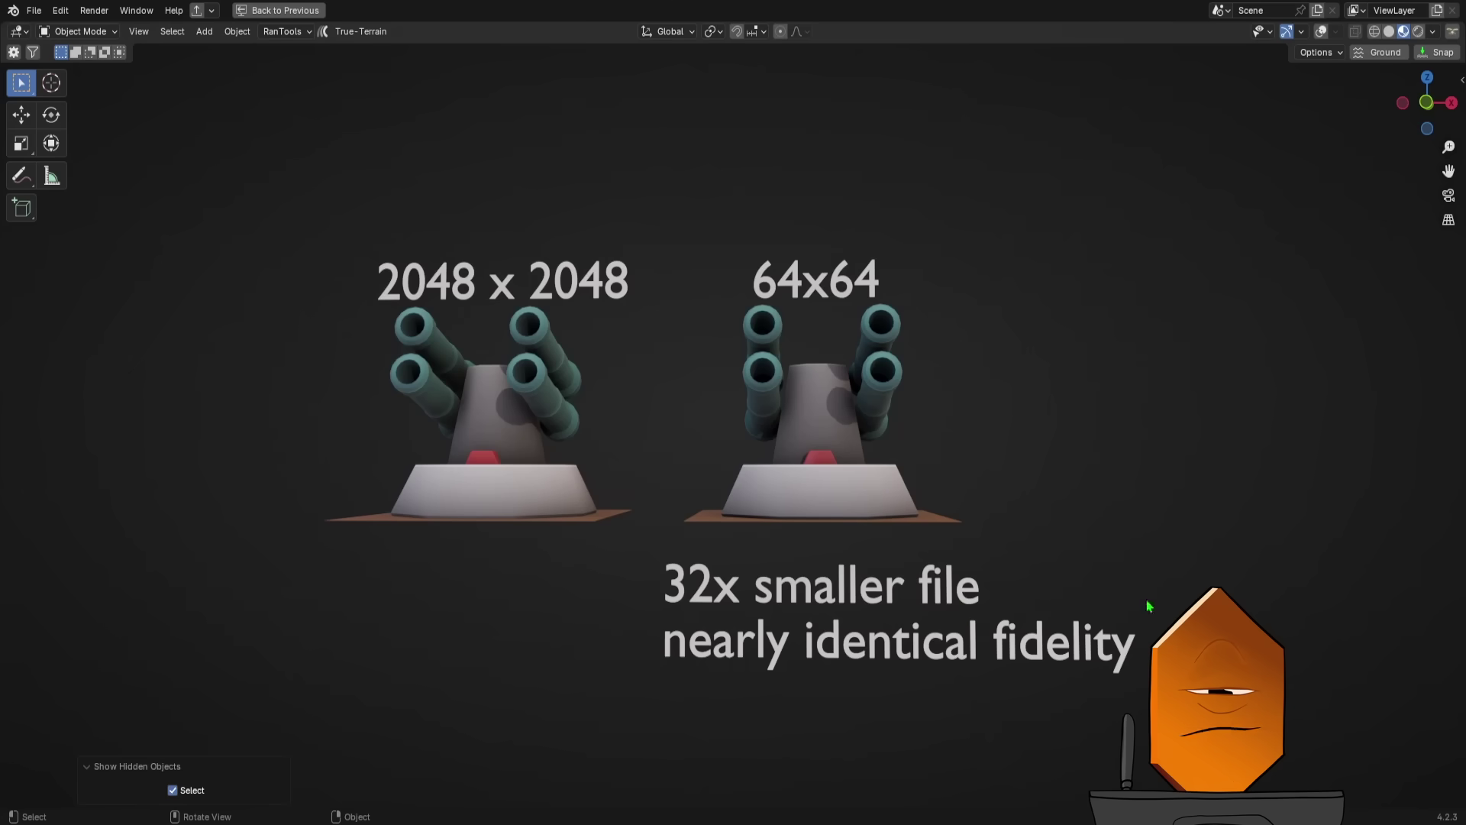
middle_click_drag(1083, 540, 1015, 433)
key("ctrl+space")
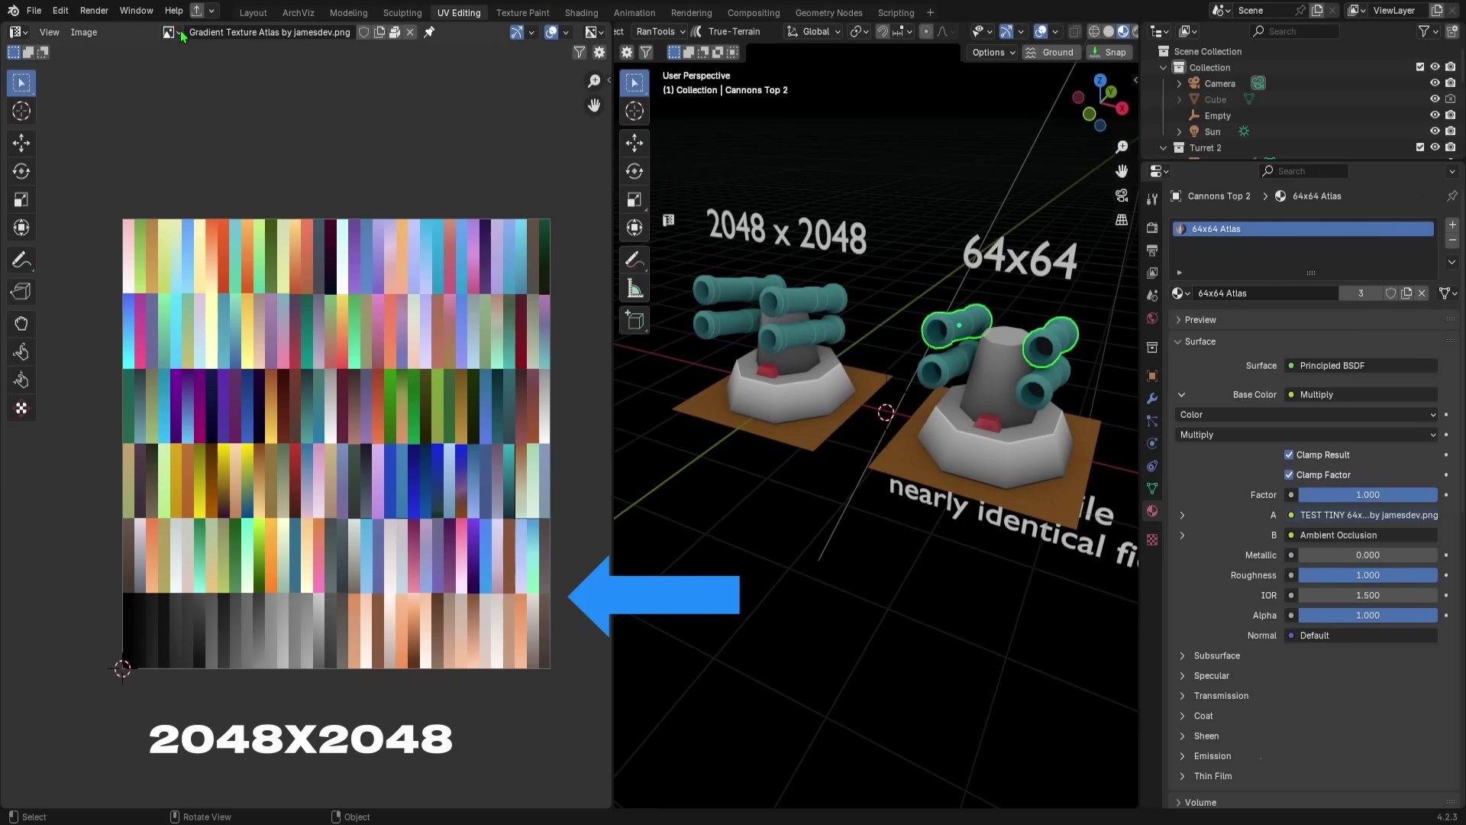
Step: Show the TEST TINY 64x64 Gradient Texture Atlas image in the UV editor and zoom in on it
left_click(169, 32)
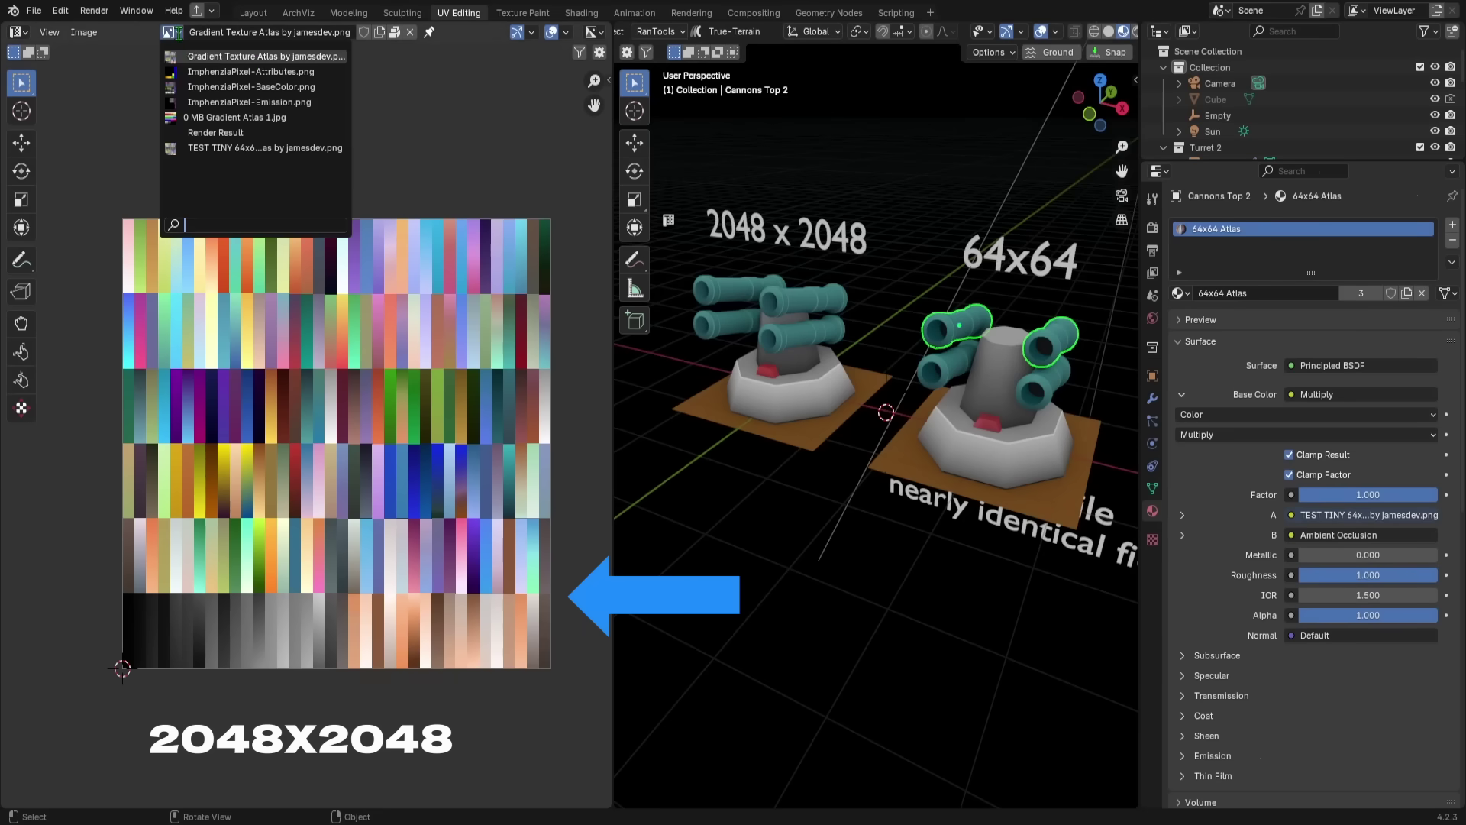
left_click(223, 147)
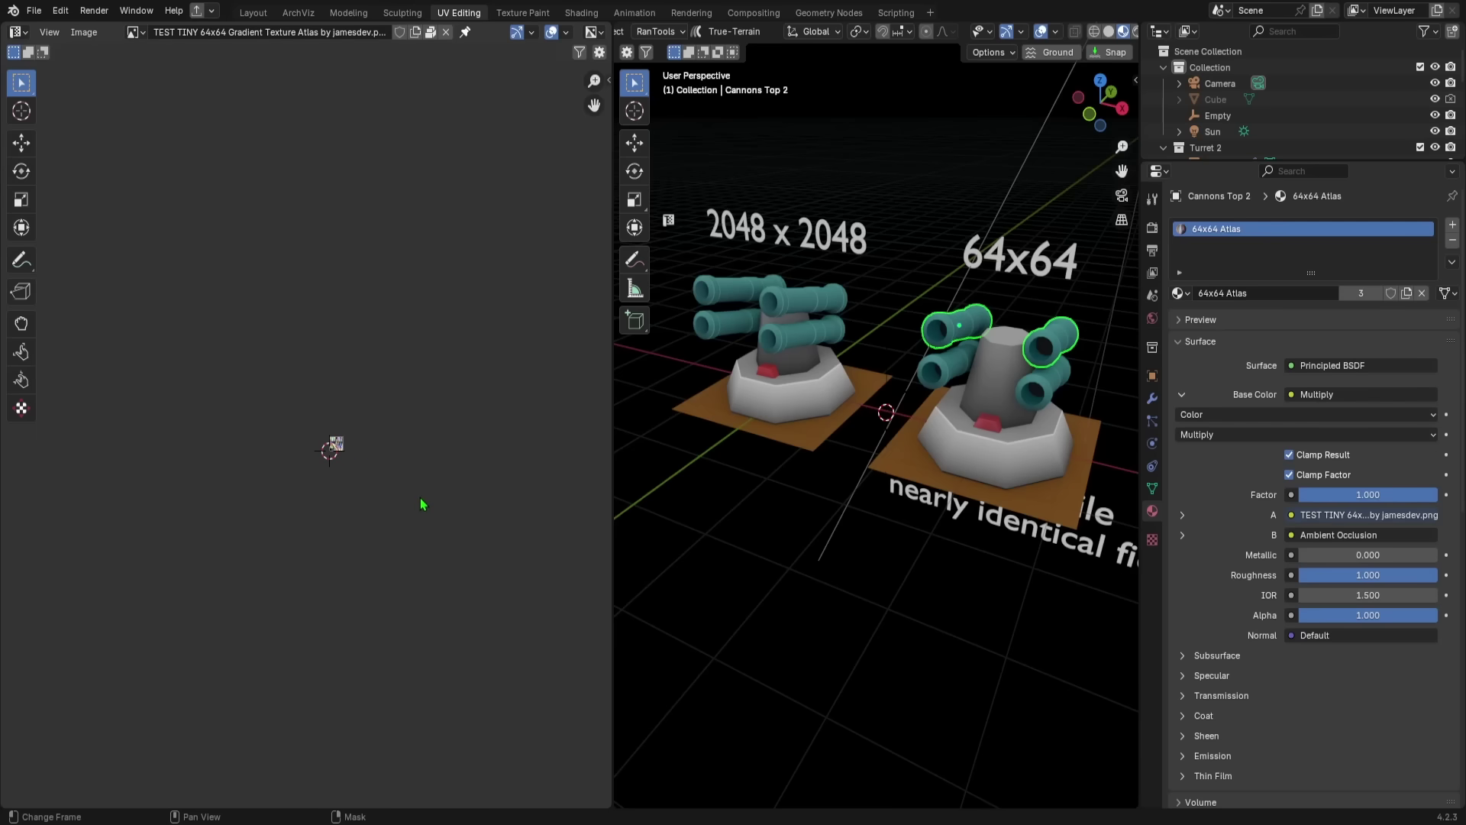
scroll(412, 458, "up", 6)
scroll(445, 443, "up", 8)
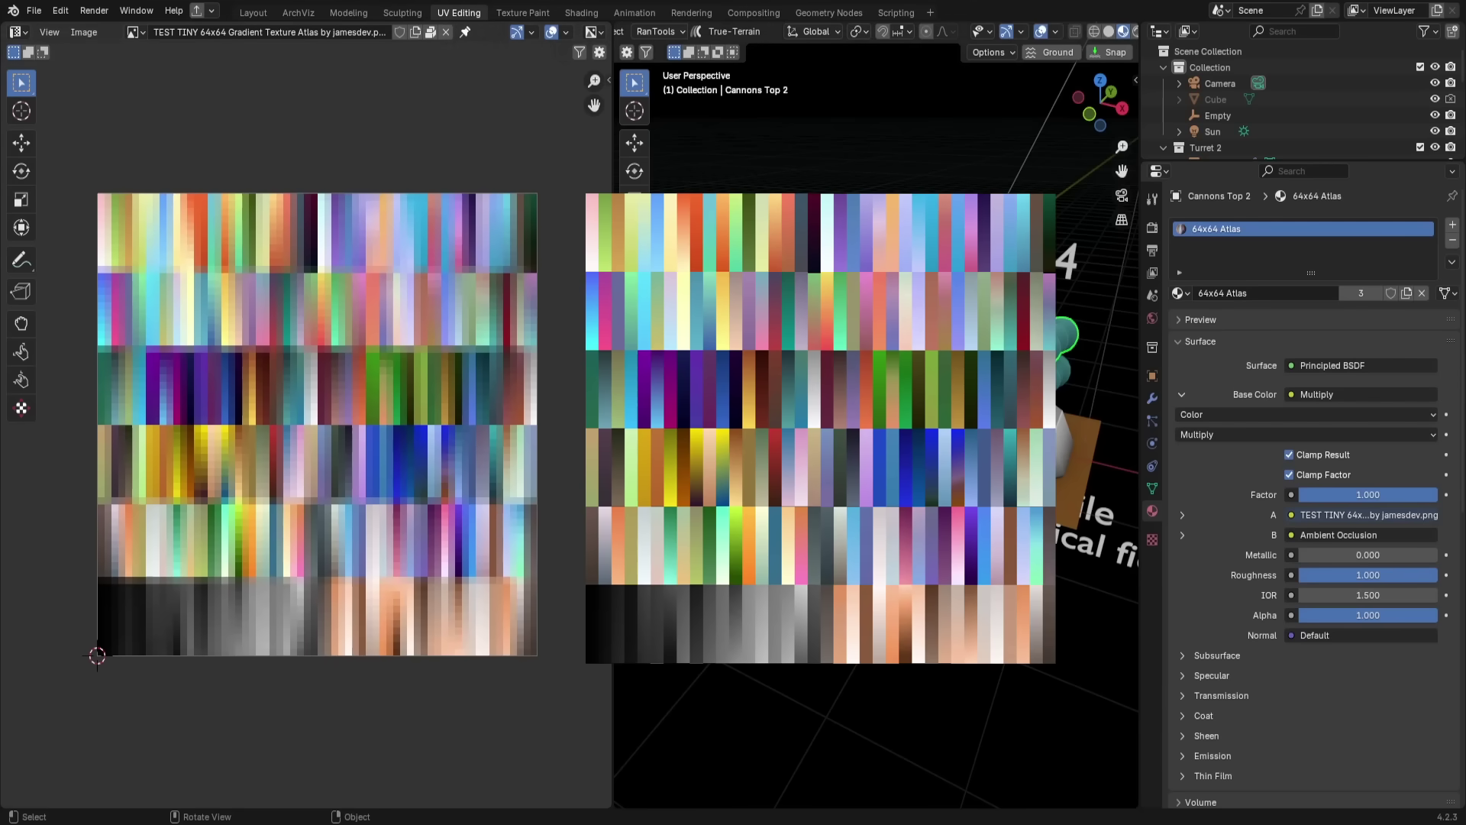